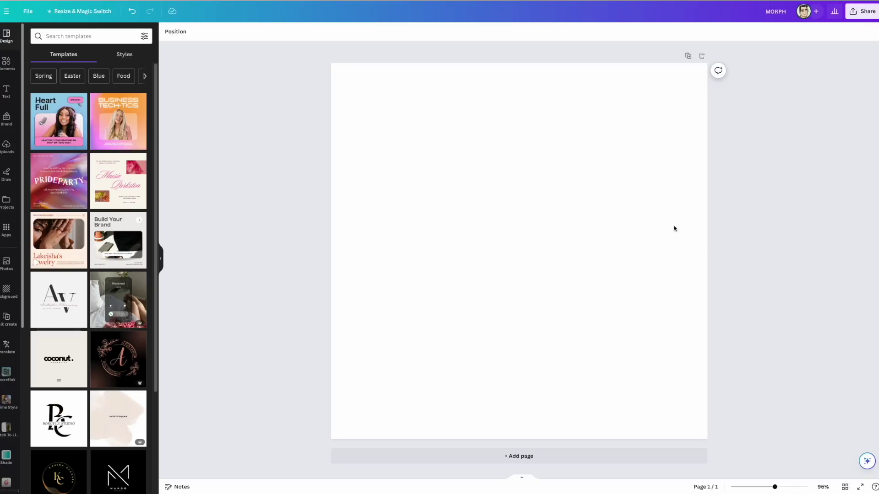
Add Page 2 below the first page of the blank design.
click(524, 458)
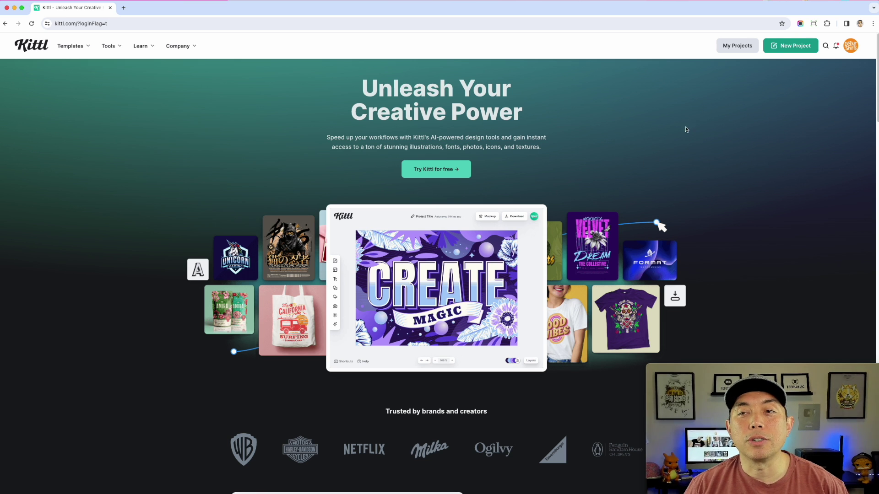
Create a new project from the Merch by Amazon T-Shirt POD preset.
click(785, 45)
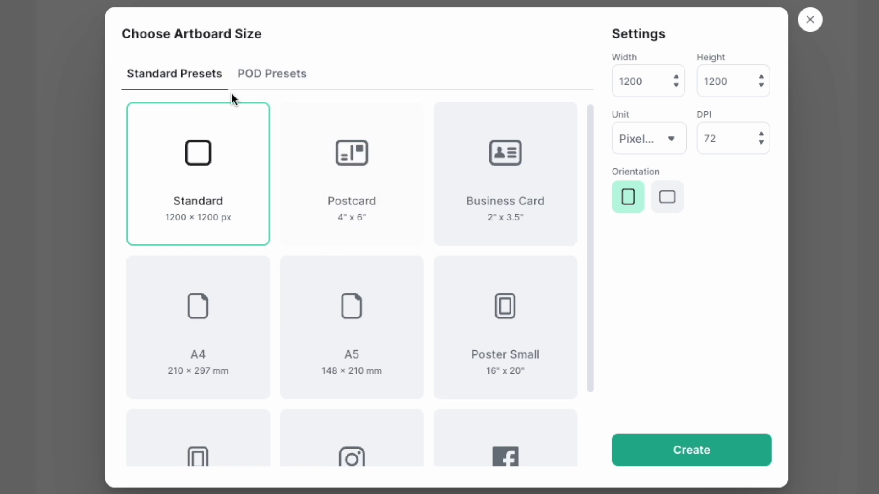
click(276, 77)
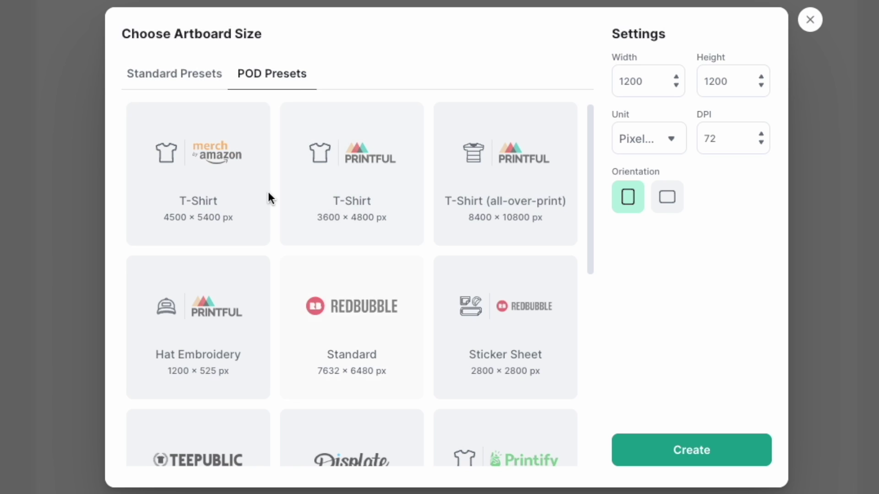
click(196, 172)
click(690, 452)
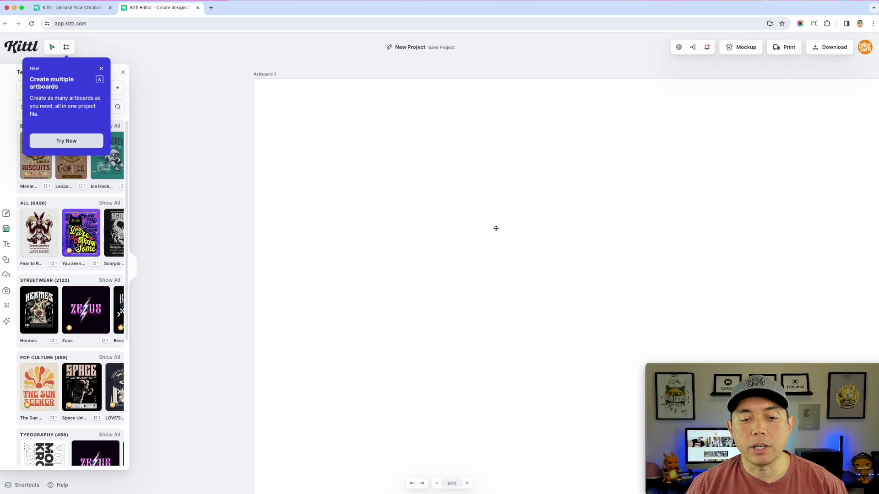
Zoom out twice and drag the blank artboard up and to the left.
click(436, 484)
click(437, 484)
click(436, 484)
click(443, 267)
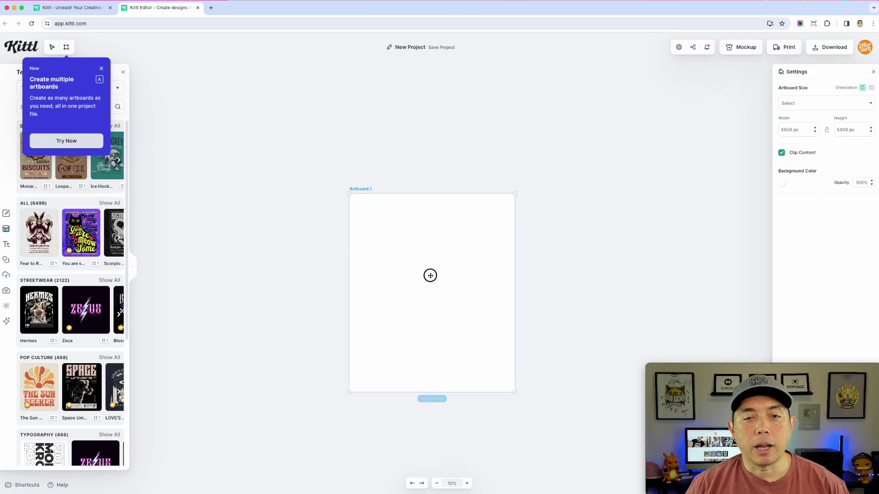
drag(431, 276, 406, 261)
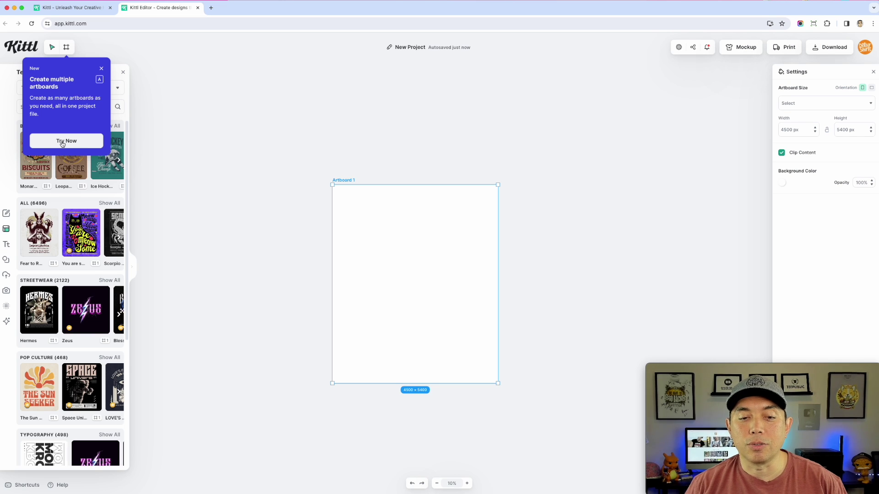
Close the multiple-artboards tip, move Artboard 1 up and right, and dismiss the settings tip.
click(63, 142)
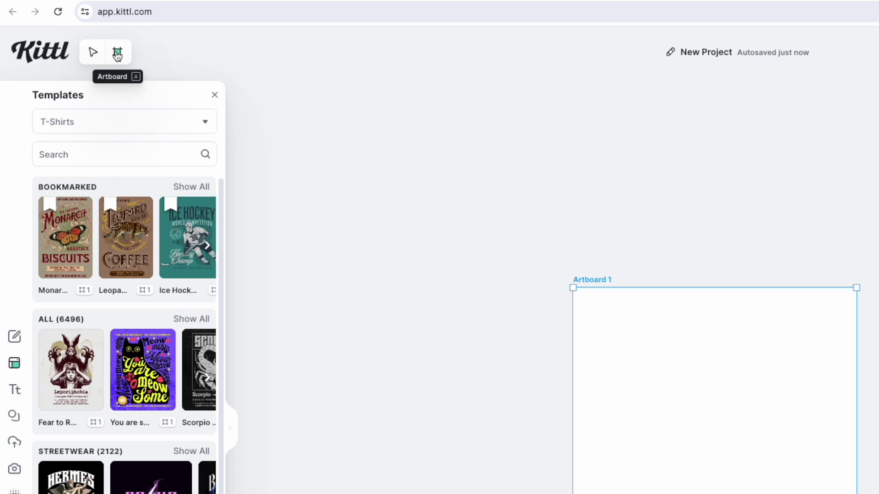
click(92, 58)
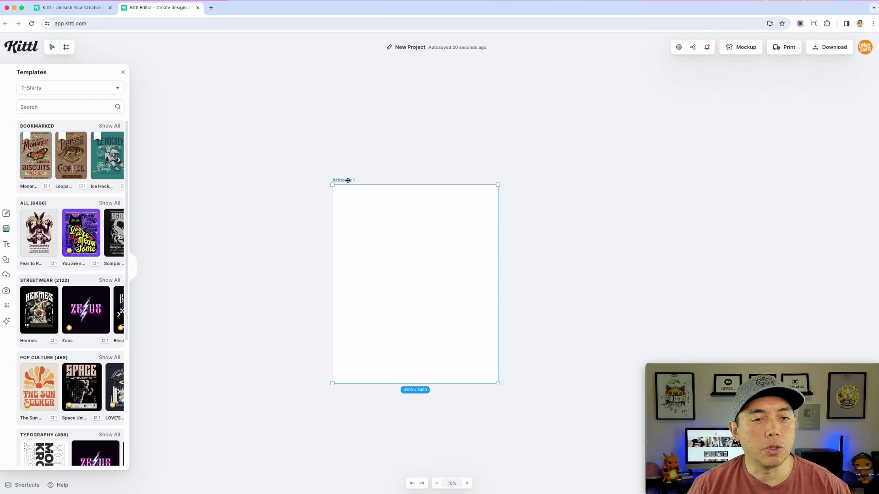
mouse_move(348, 179)
mouse_down()
mouse_move(460, 94)
mouse_move(271, 184)
mouse_move(390, 111)
mouse_move(362, 178)
mouse_move(391, 186)
mouse_up()
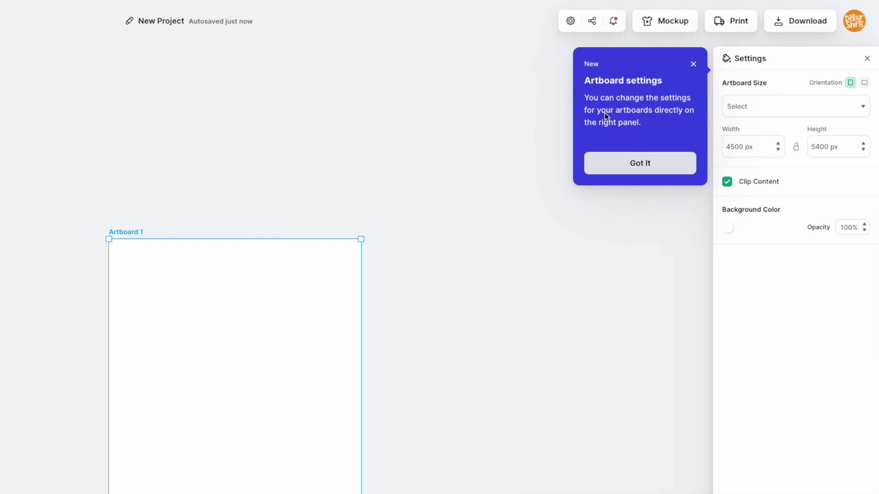
click(644, 169)
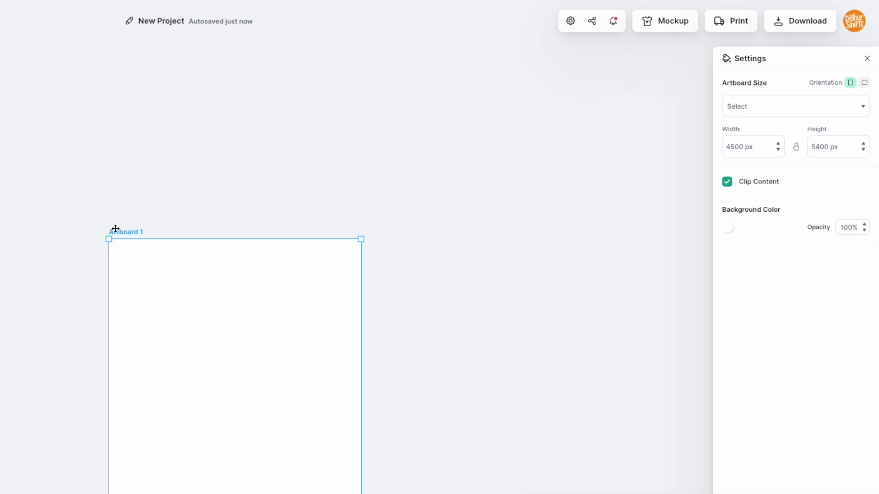
click(775, 108)
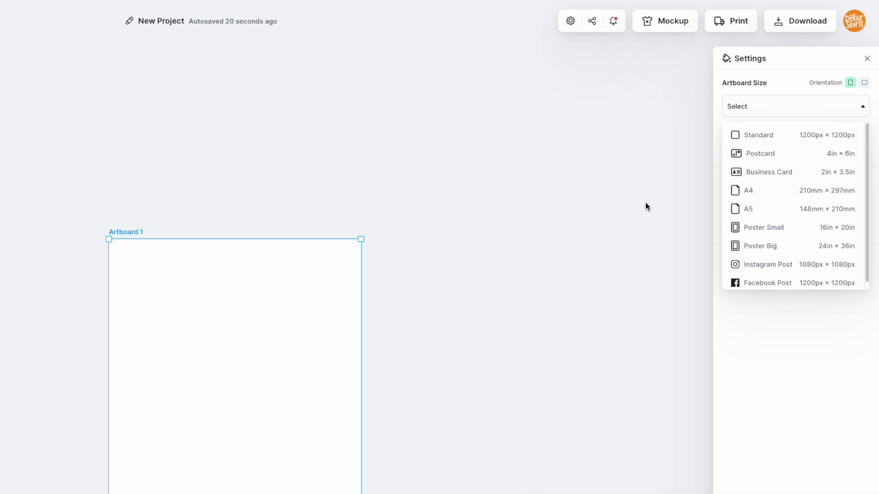
click(756, 138)
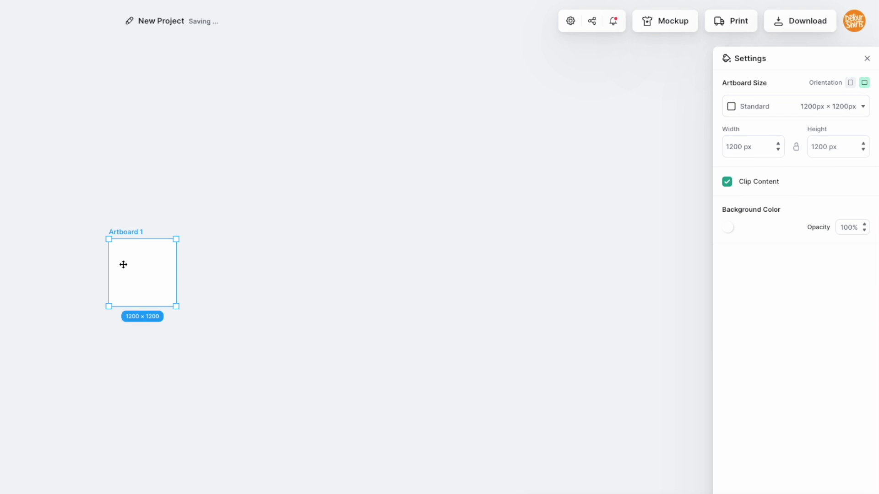
click(726, 109)
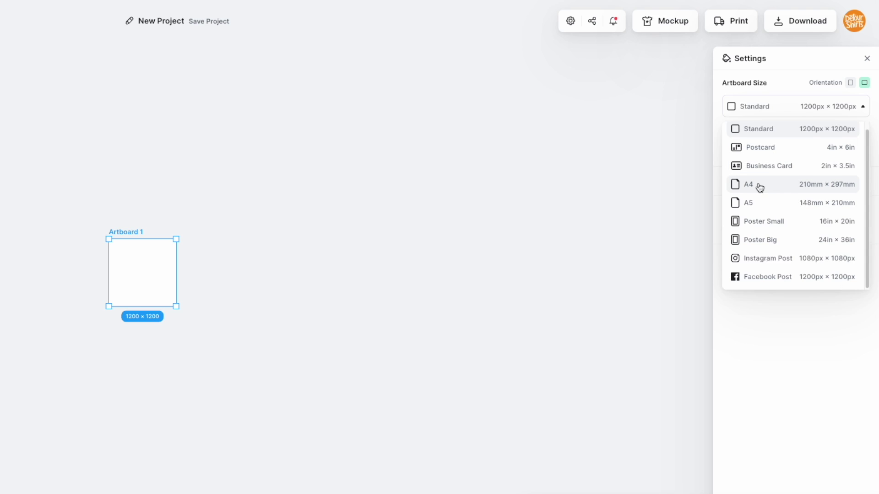
click(756, 278)
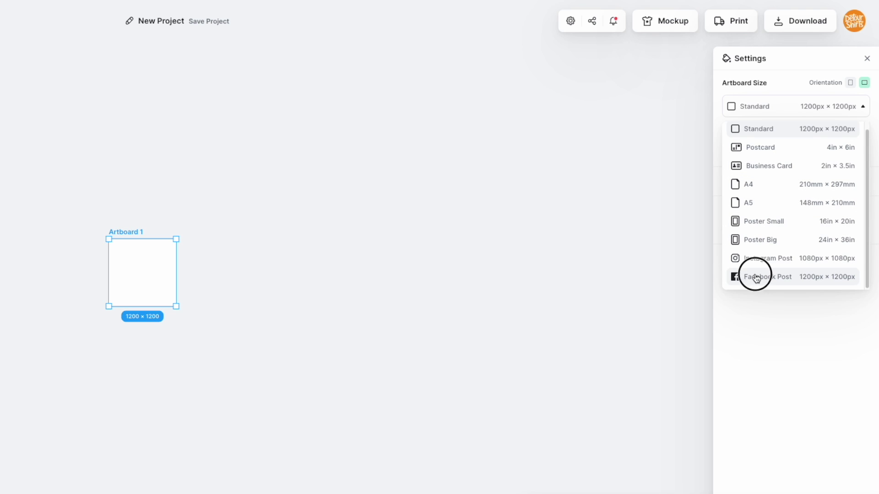
click(776, 109)
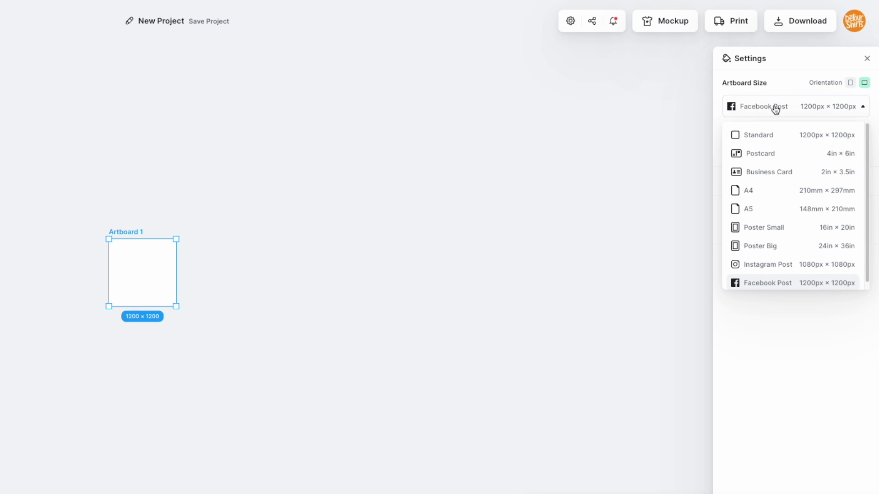
click(761, 154)
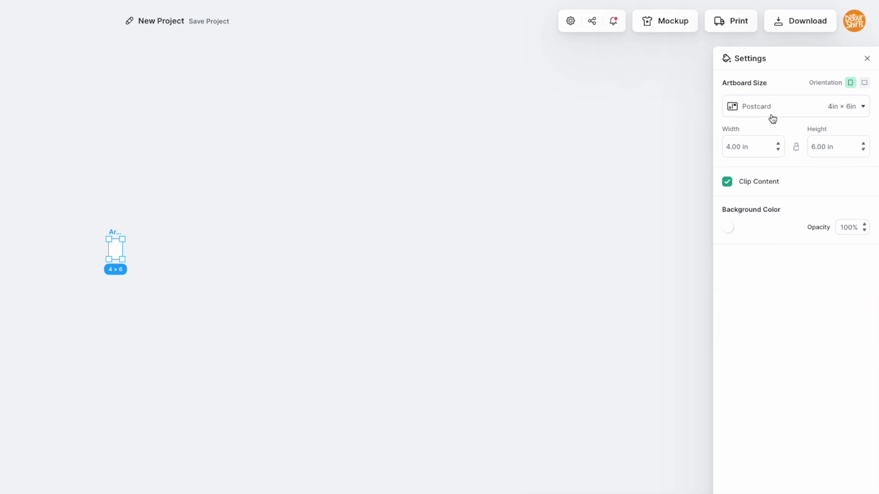
click(774, 110)
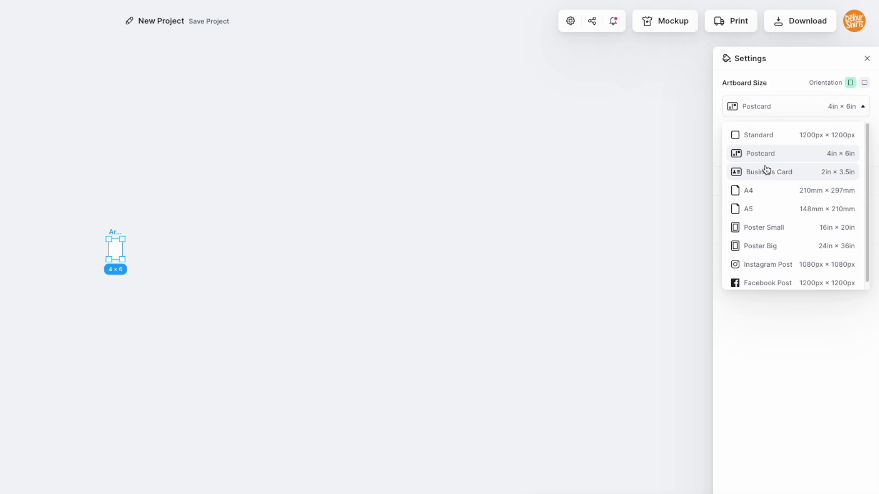
click(763, 189)
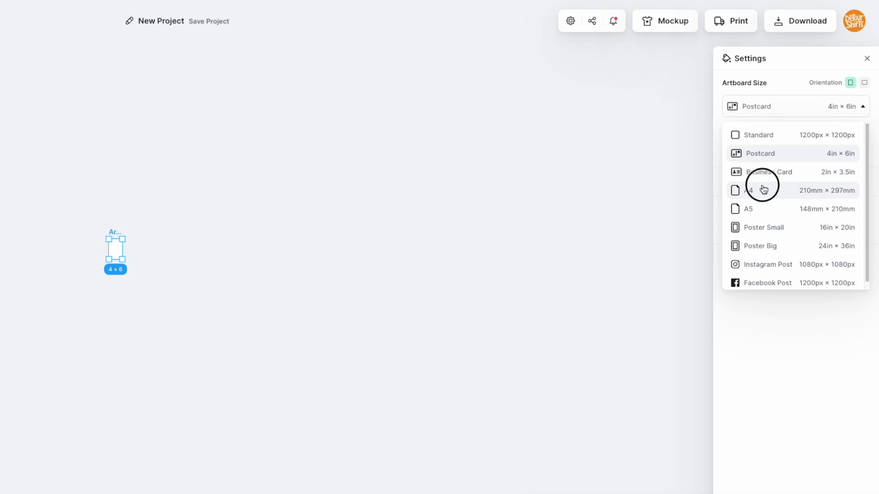
click(785, 105)
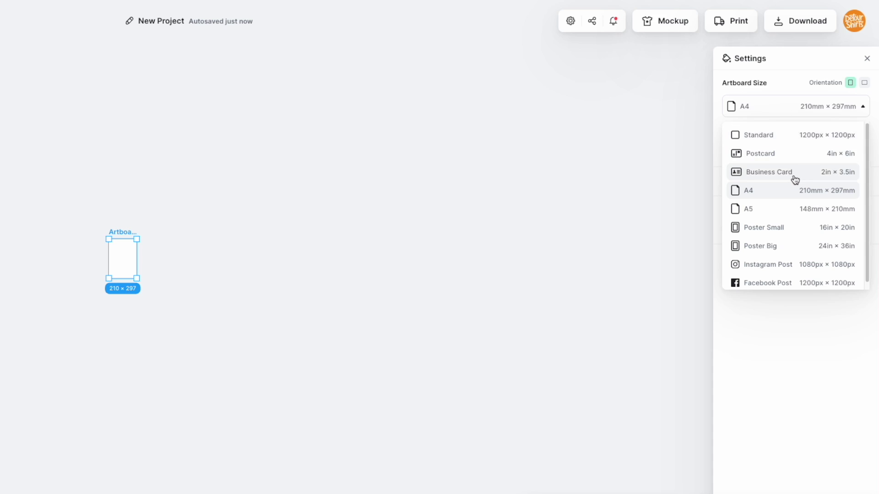
scroll(795, 179, down, 1)
scroll(795, 179, up, 1)
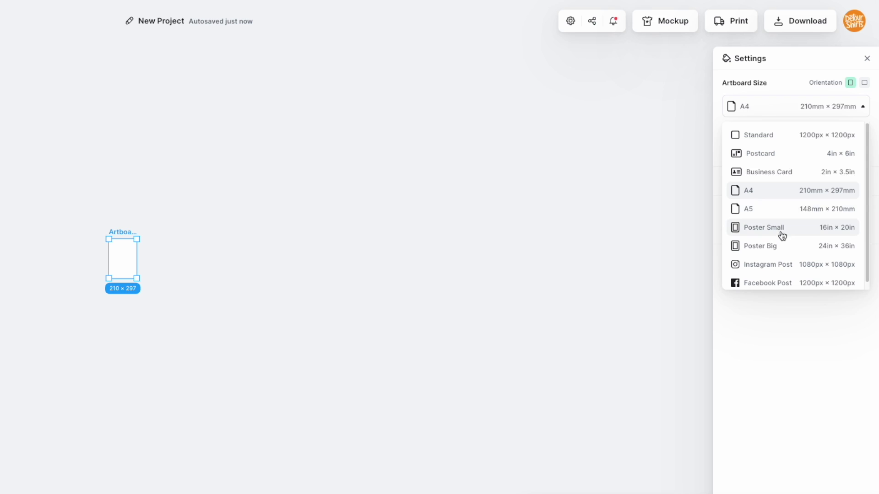
click(778, 85)
click(745, 147)
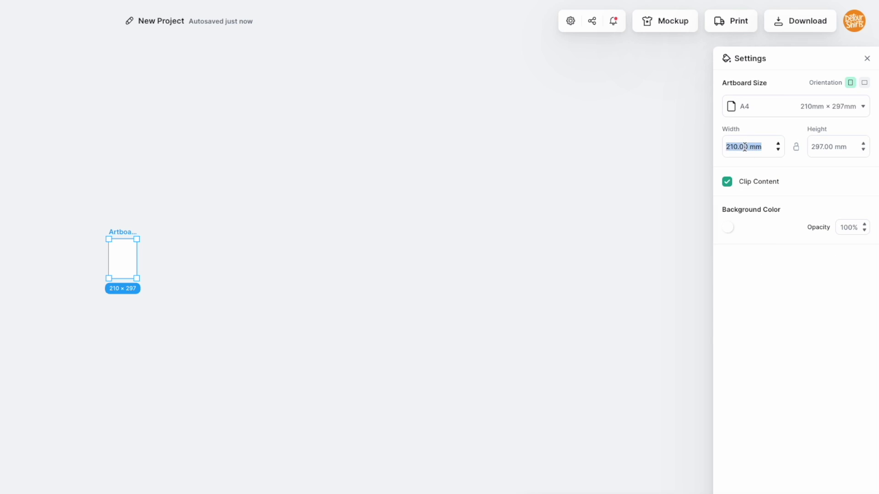
click(793, 108)
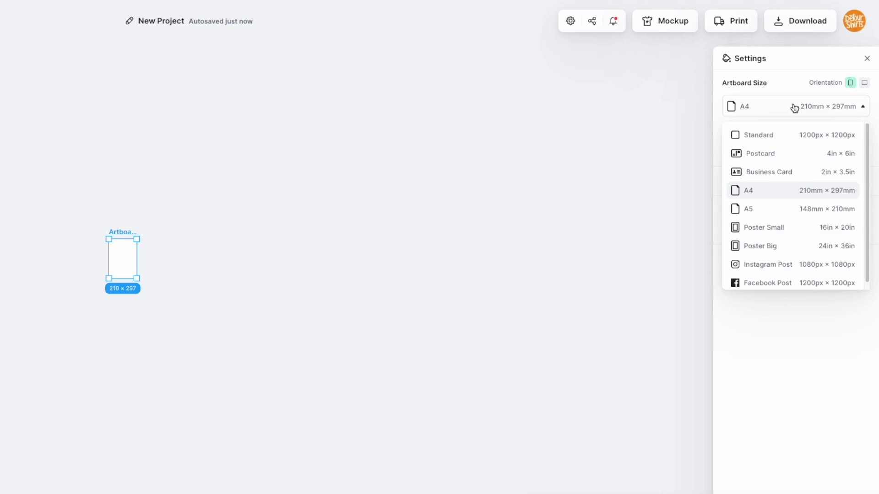
click(815, 137)
click(761, 147)
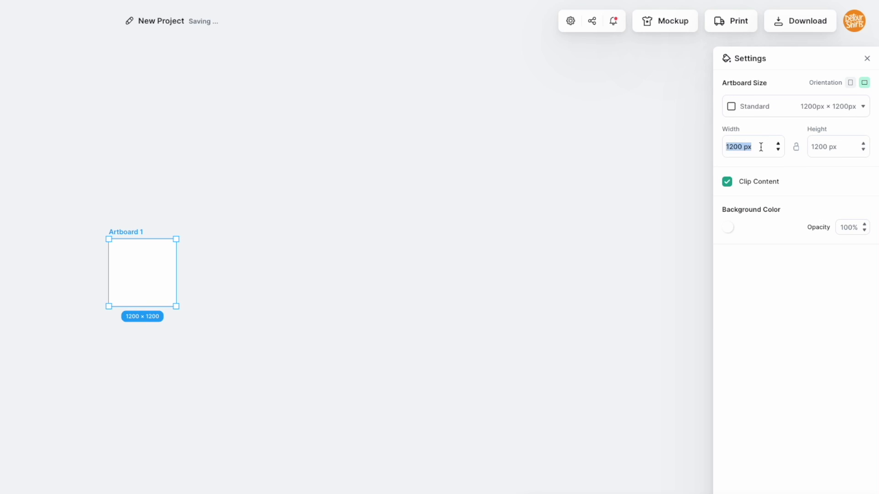
double_click(745, 147)
click(635, 137)
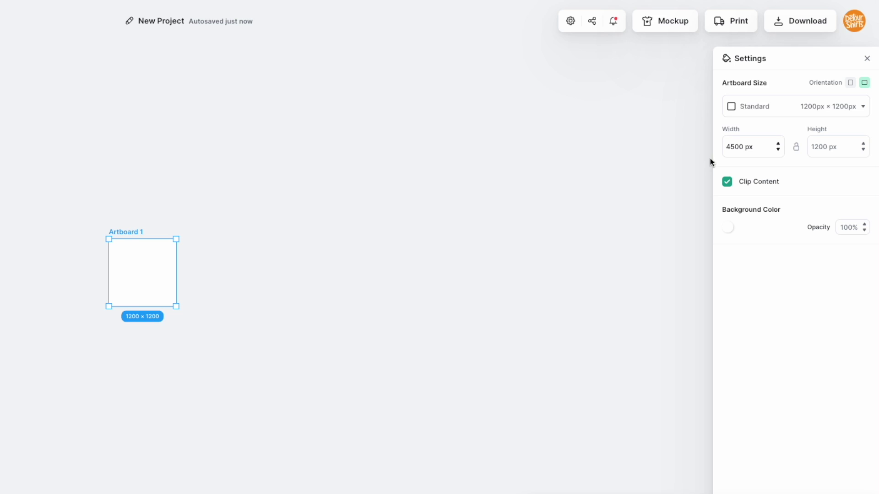
click(822, 146)
text(5400)
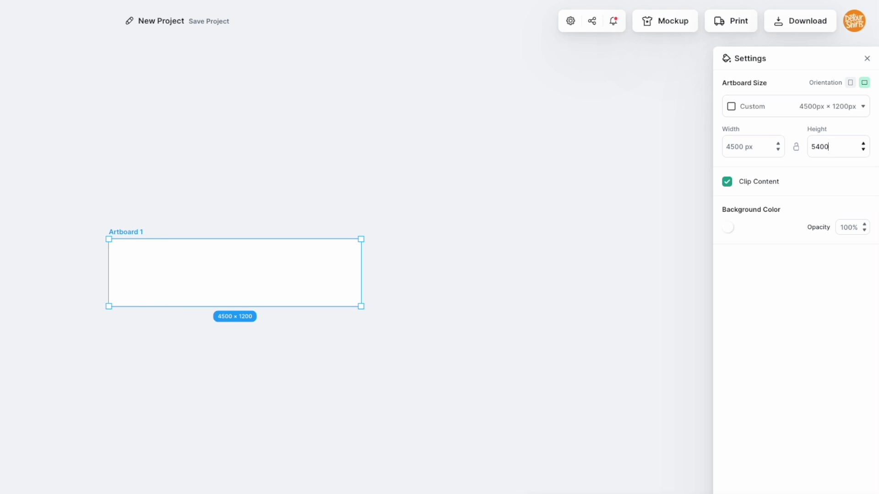
key(Return)
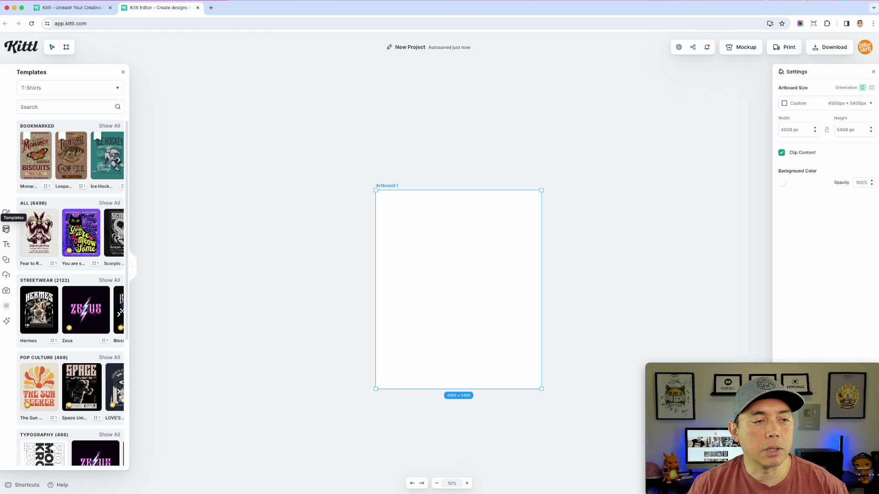
Add a banner shape, toggle Artboard 1's Clip Content off and on, then delete the banner.
click(6, 259)
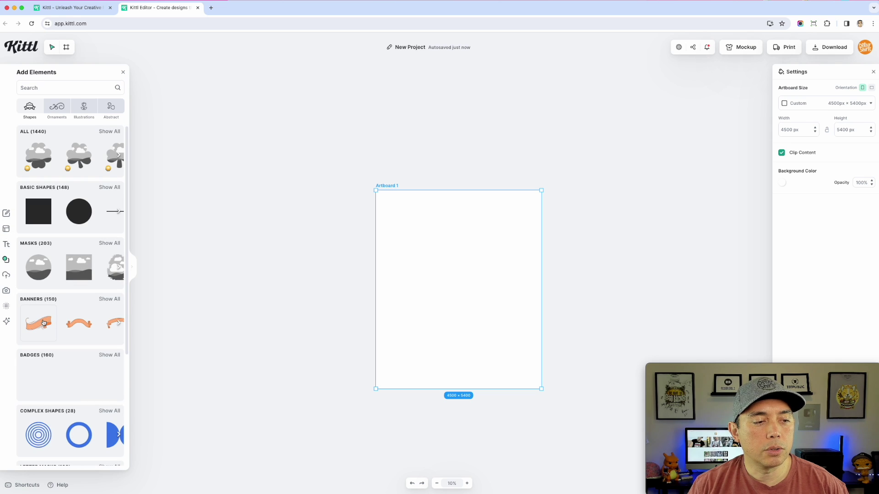
click(43, 323)
mouse_move(458, 264)
mouse_down()
mouse_move(424, 253)
mouse_move(375, 259)
mouse_up()
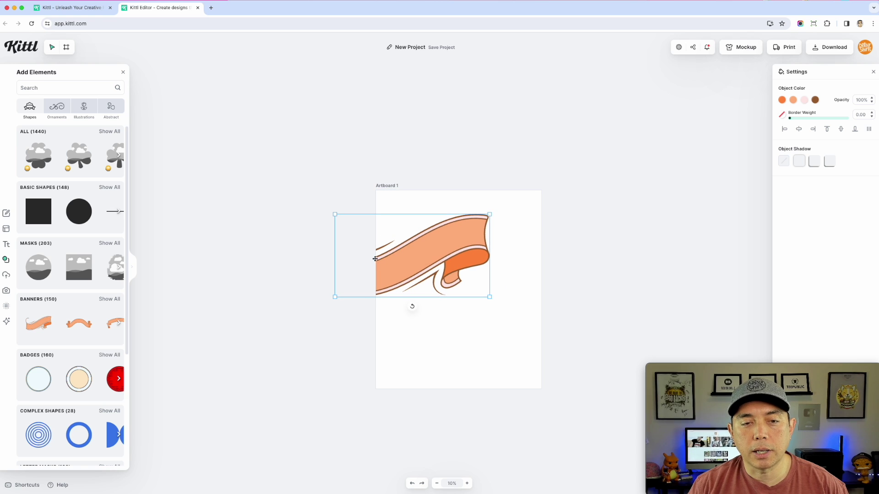
click(396, 186)
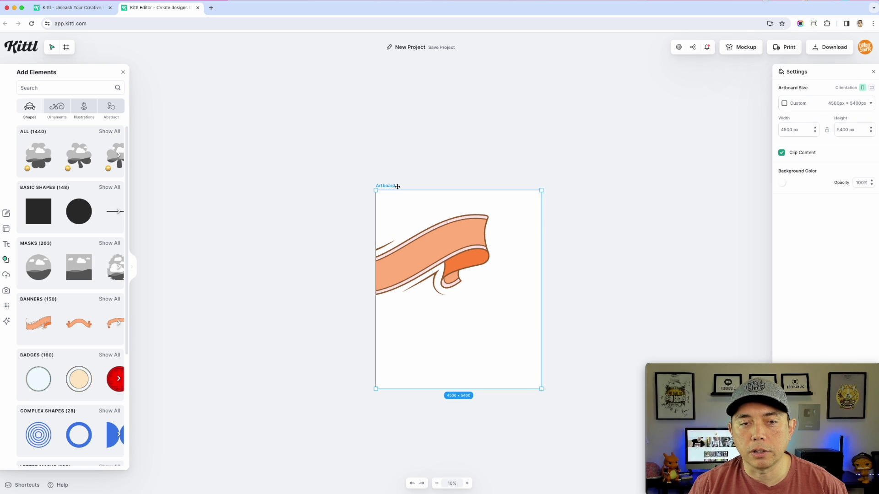
click(781, 153)
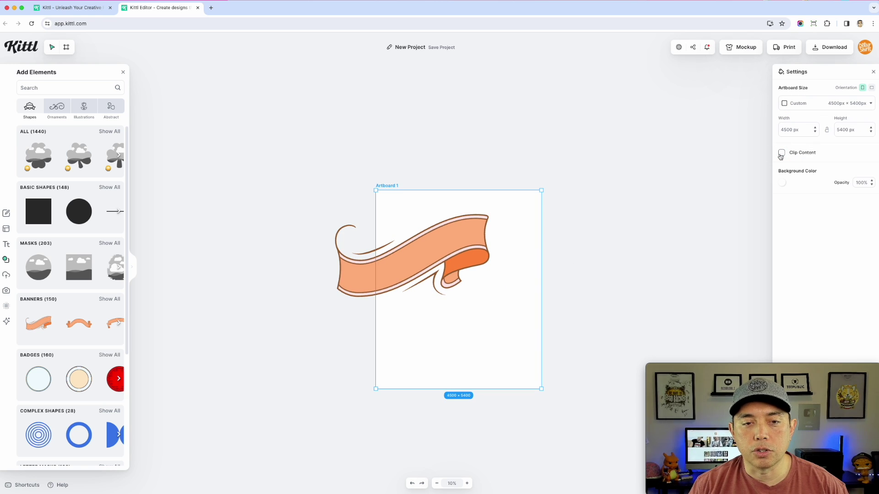
click(782, 153)
click(781, 153)
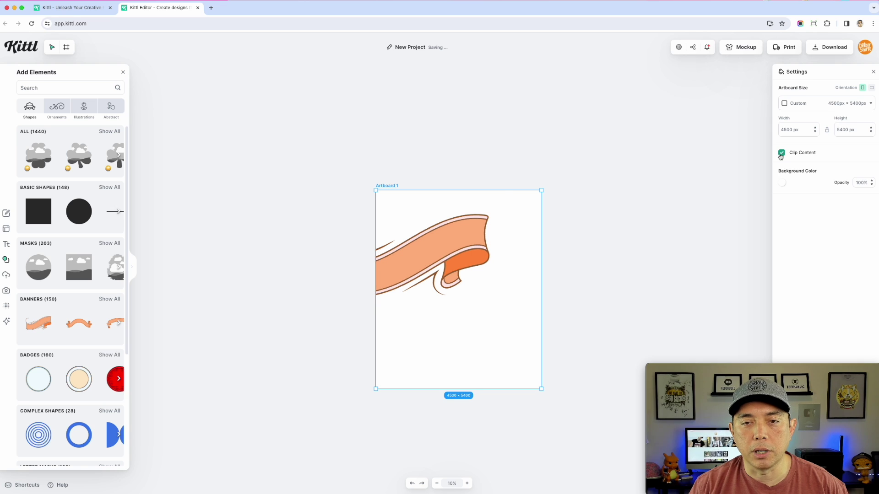
drag(462, 254, 516, 247)
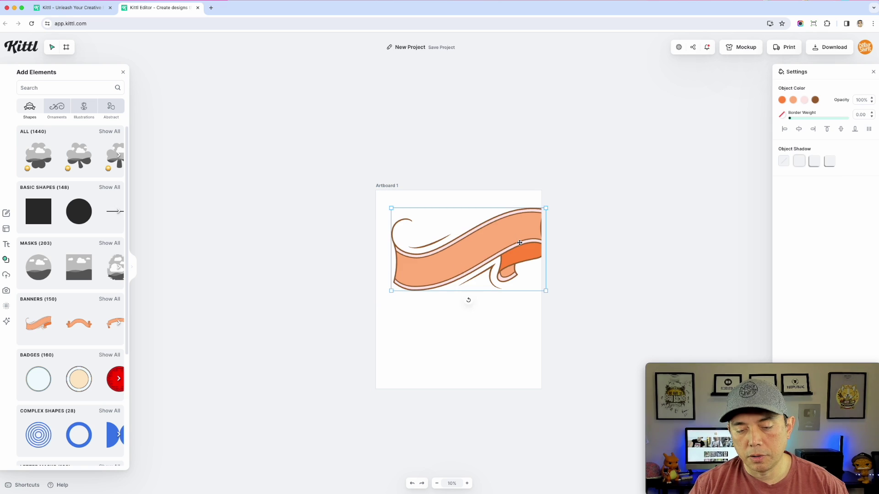
key(Delete)
Try a red-to-black background on Artboard 1, then leave it white.
click(387, 186)
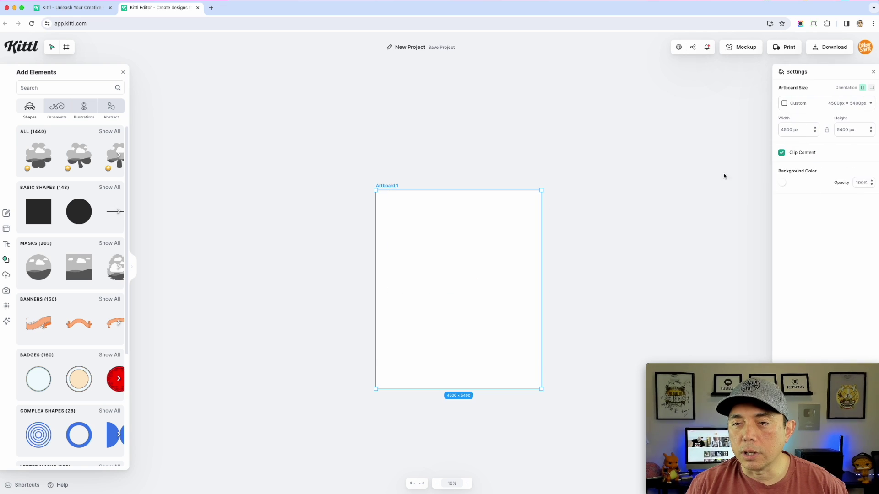
click(784, 184)
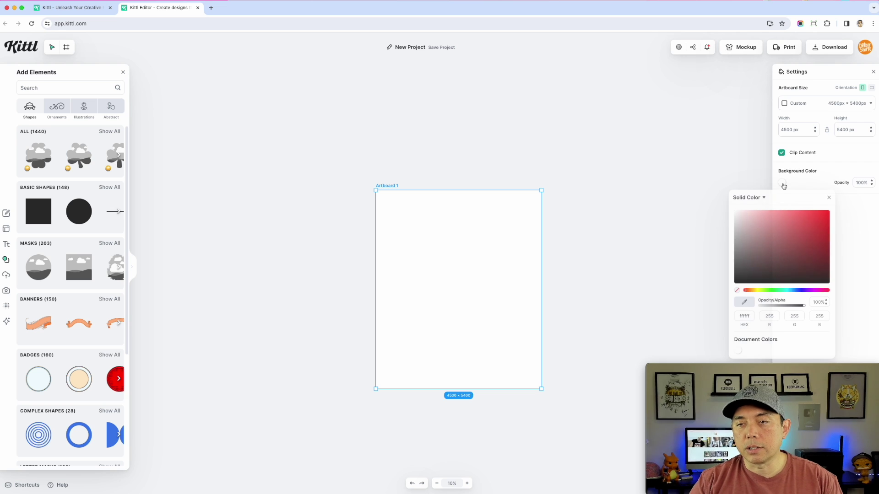
click(802, 207)
mouse_move(803, 207)
mouse_down()
mouse_move(755, 238)
mouse_move(722, 206)
mouse_move(843, 292)
mouse_up()
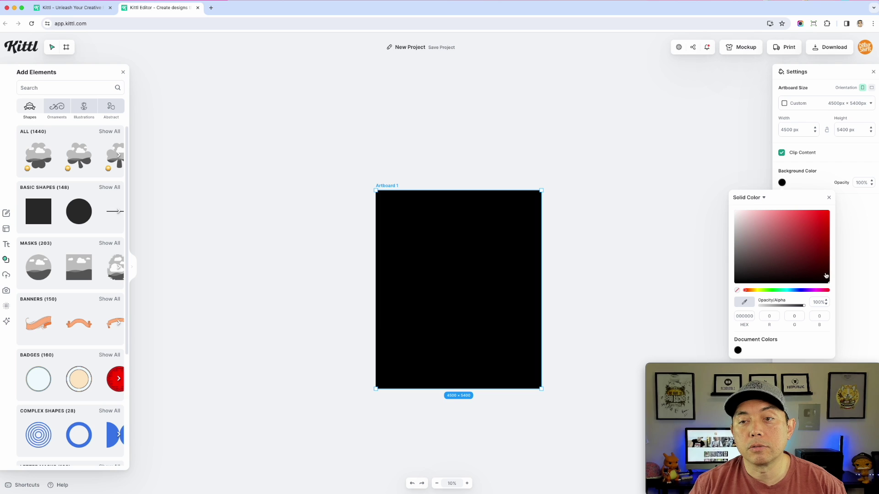
click(679, 189)
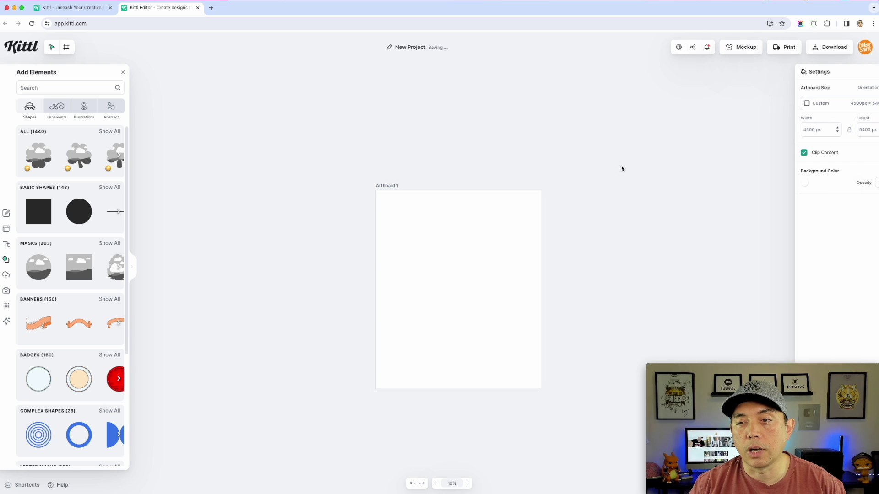
click(392, 186)
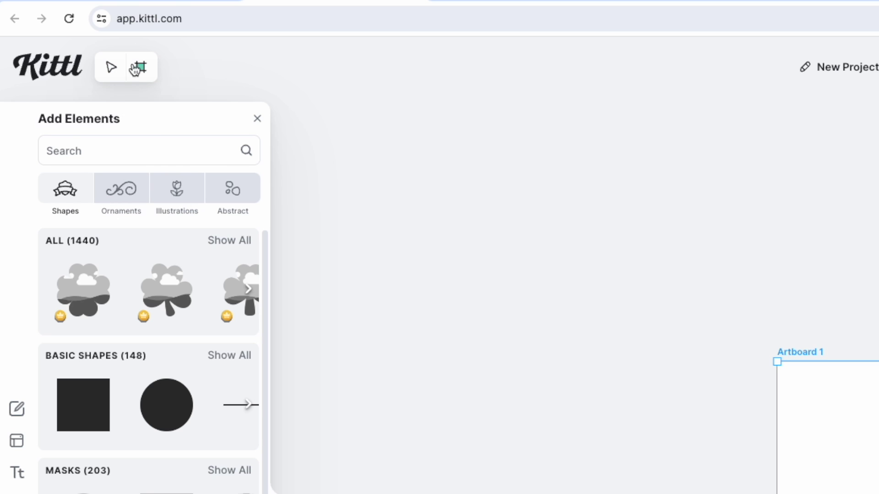
Draw Artboard 2 right of Artboard 1 and resize it to 4500 × 5400 px.
click(140, 67)
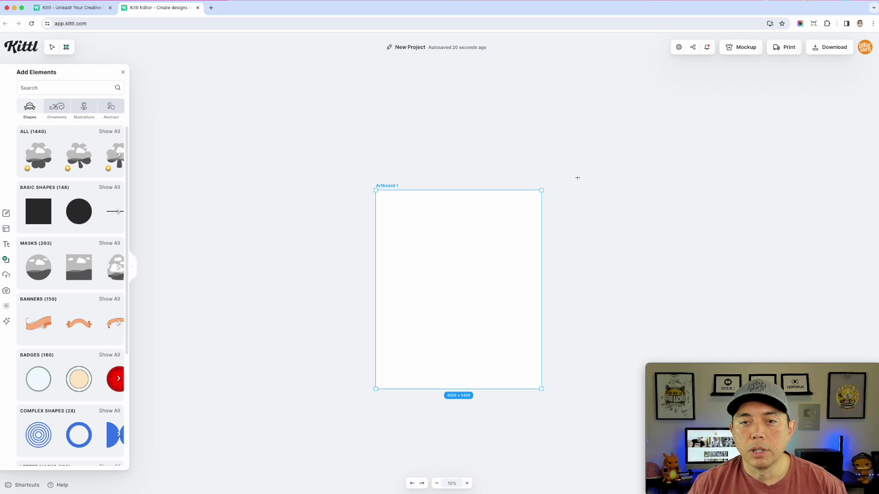
drag(558, 187, 680, 343)
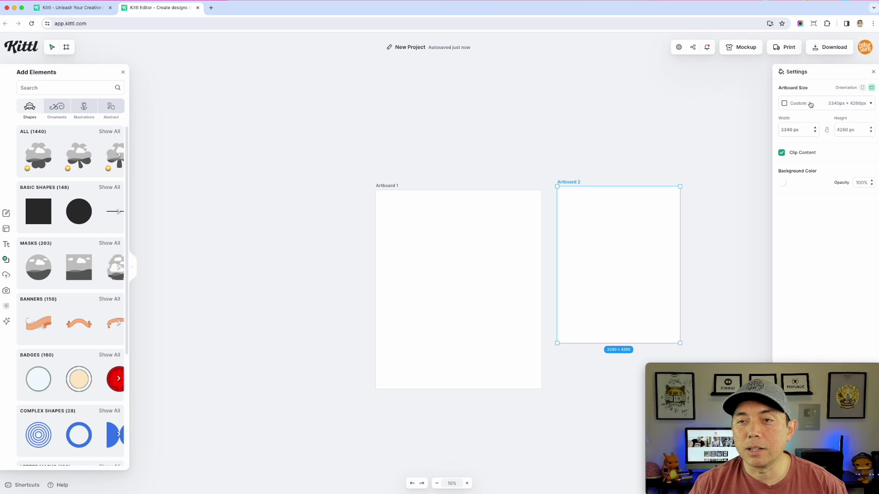
click(810, 105)
click(809, 122)
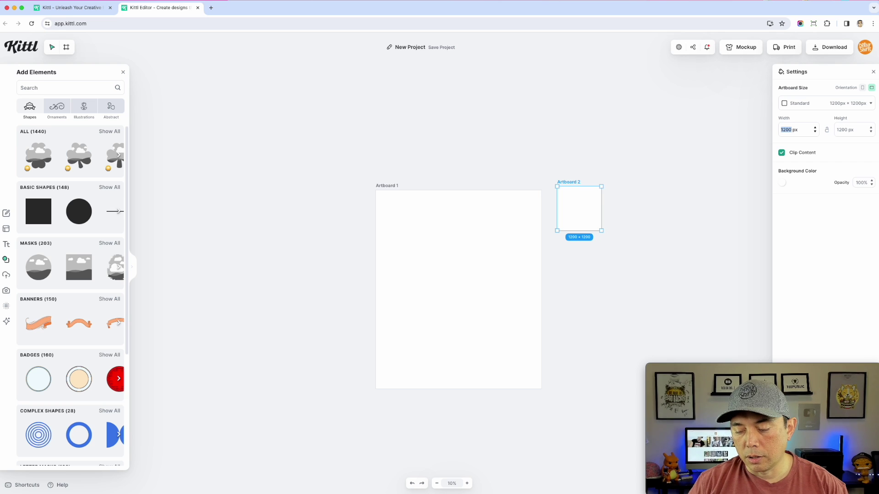
text(4500)
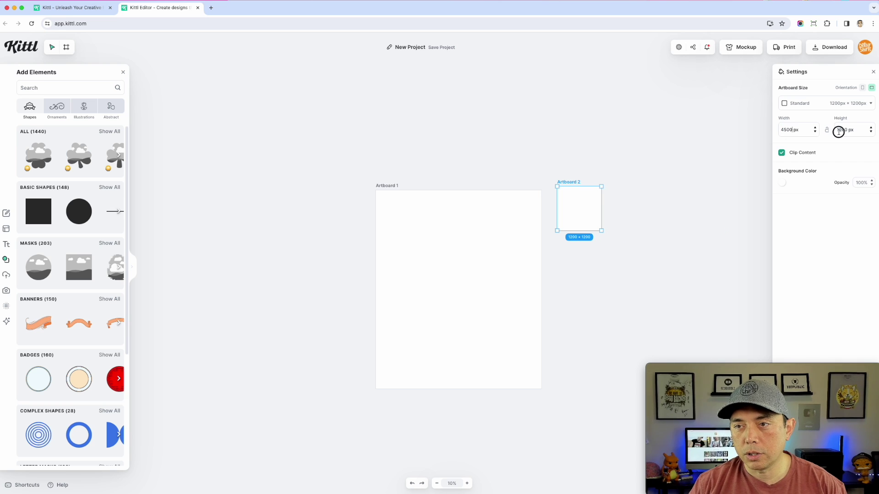
click(839, 131)
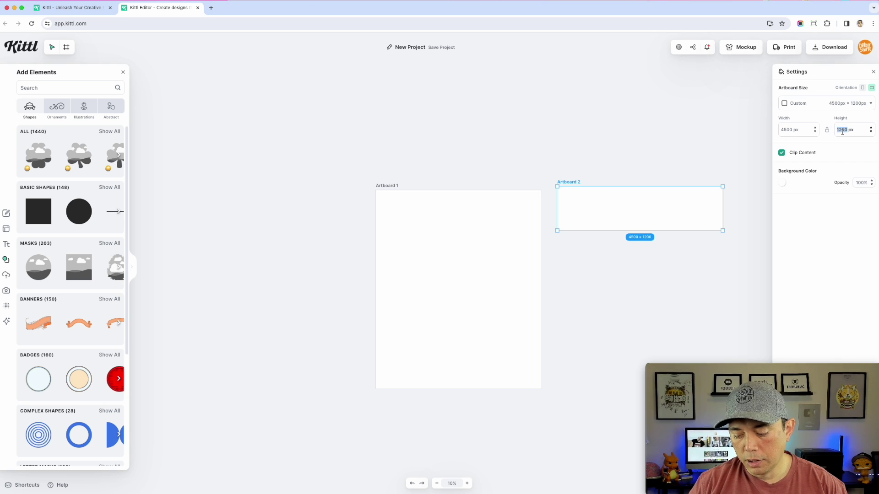
text(5400)
key(Return)
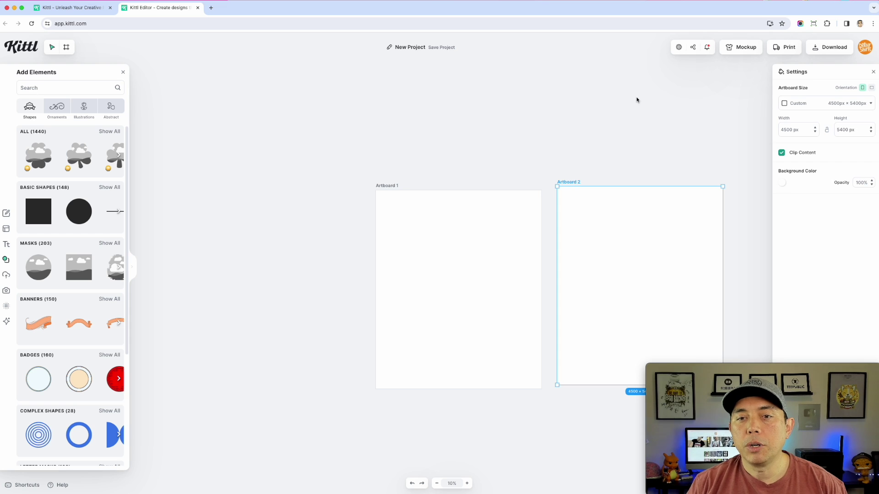
click(585, 177)
Duplicate Artboard 1 to the left as Artboard 3 and add orange ribbon banners to Artboard 1.
drag(577, 182, 574, 185)
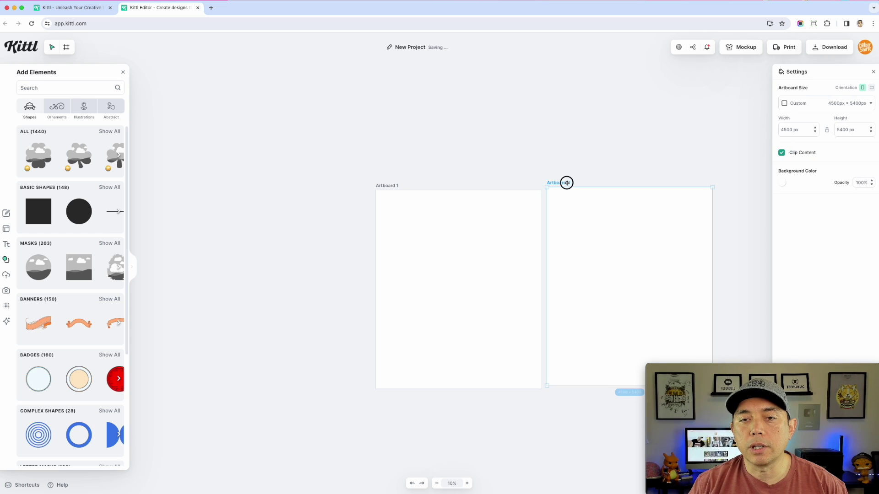
click(388, 185)
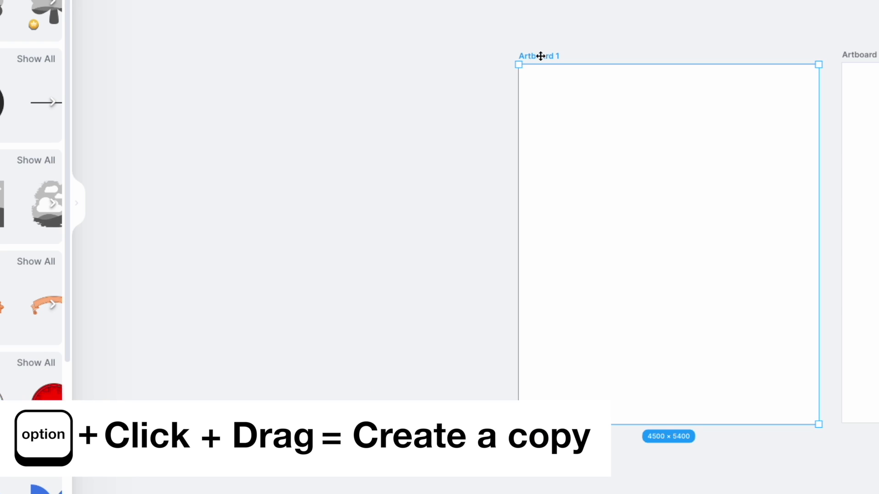
drag(540, 56, 193, 50)
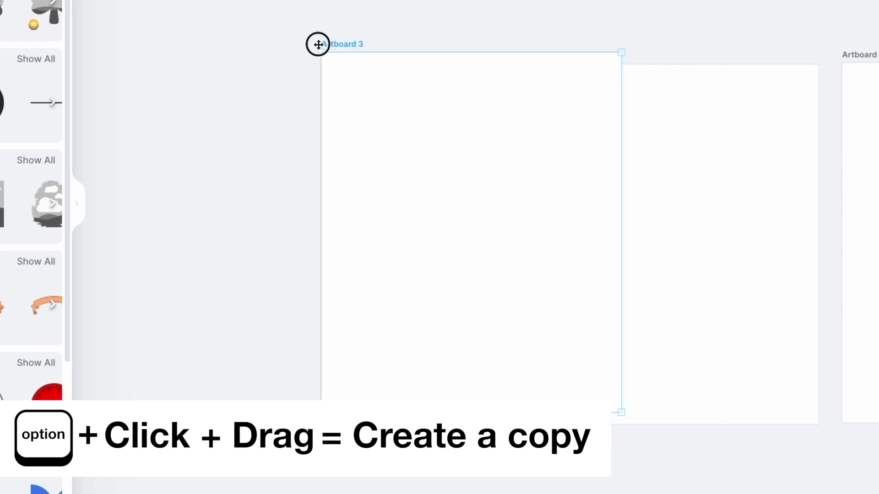
drag(193, 50, 215, 56)
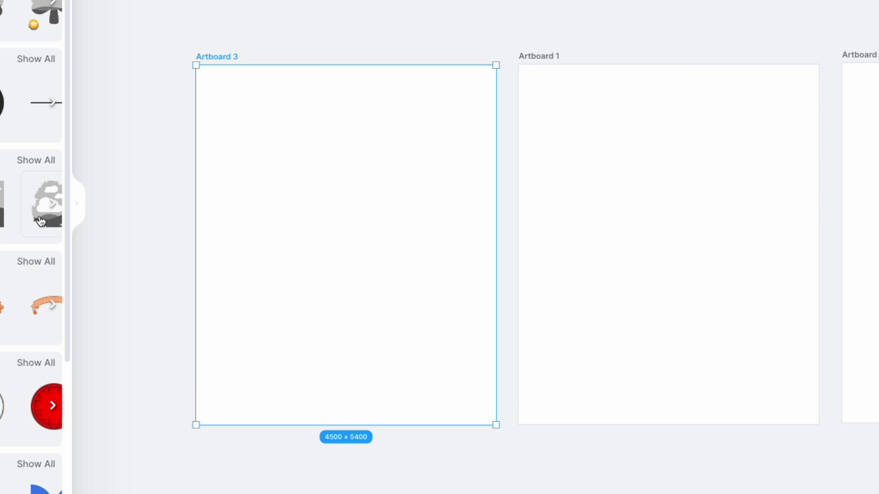
click(46, 305)
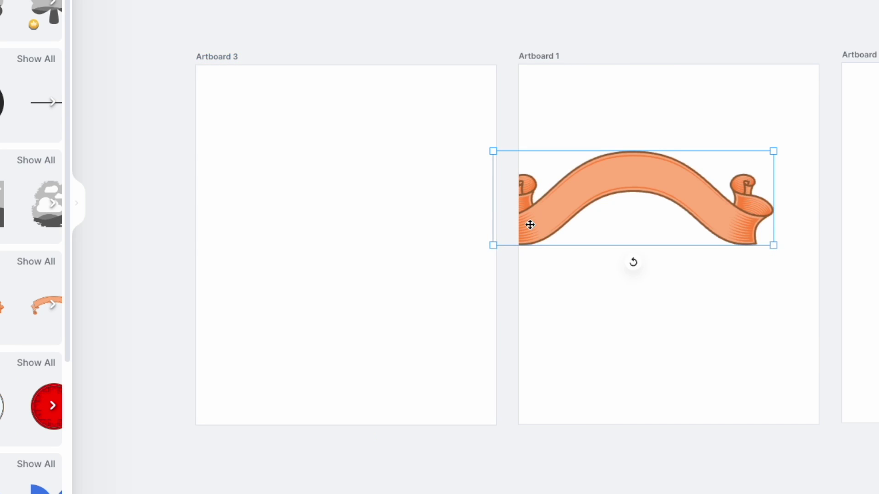
mouse_move(594, 184)
mouse_down()
mouse_move(646, 140)
mouse_move(633, 261)
mouse_up()
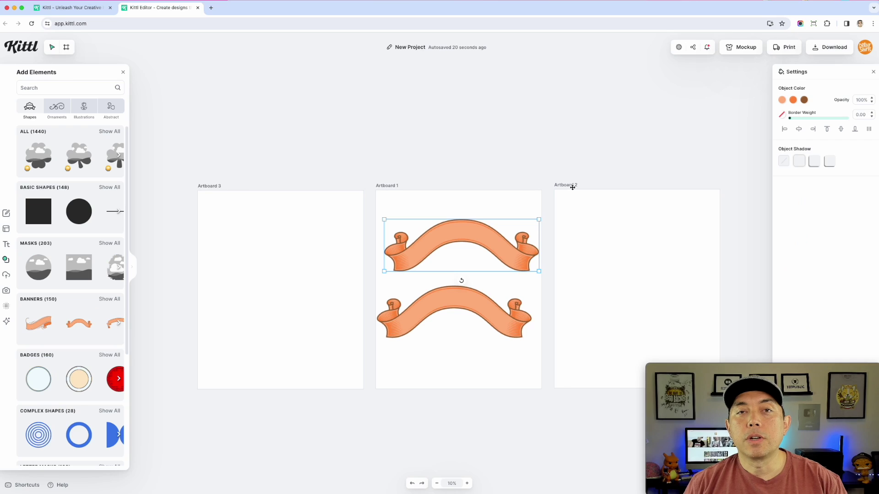
Delete Artboard 2, then paste a copy of Artboard 1 on the right and delete it.
click(571, 185)
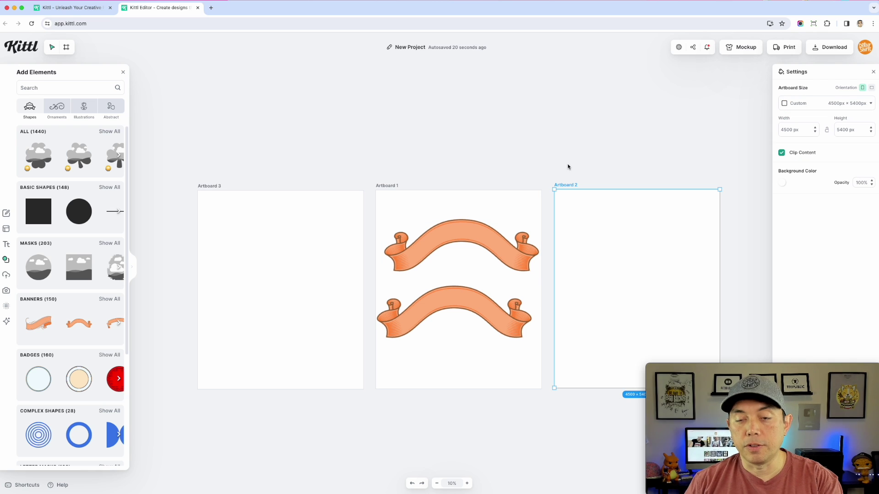
key(Delete)
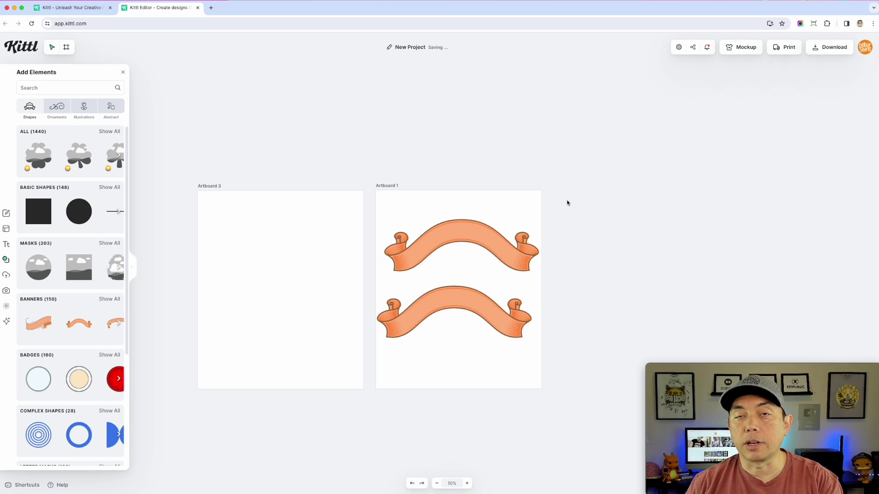
click(390, 186)
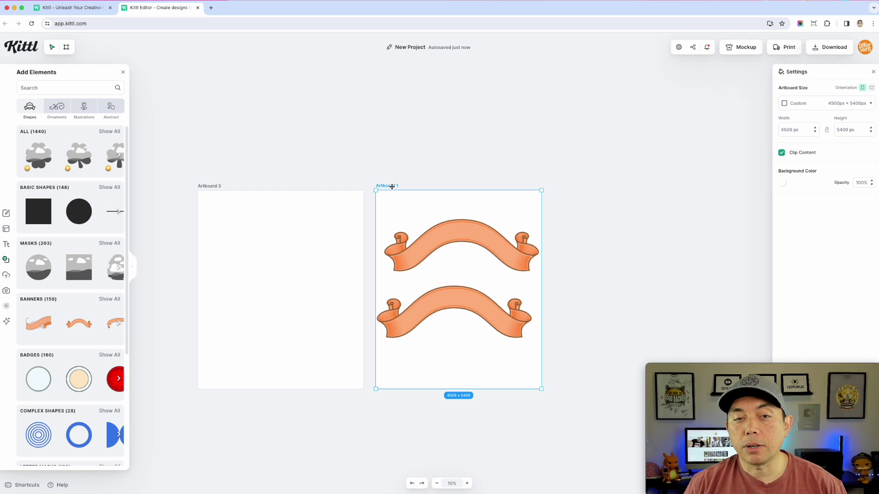
key(super+c)
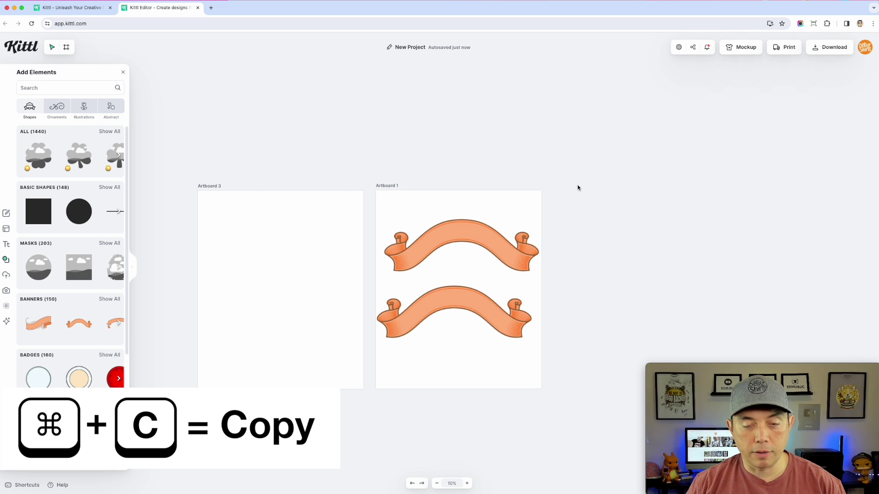
key(super+v)
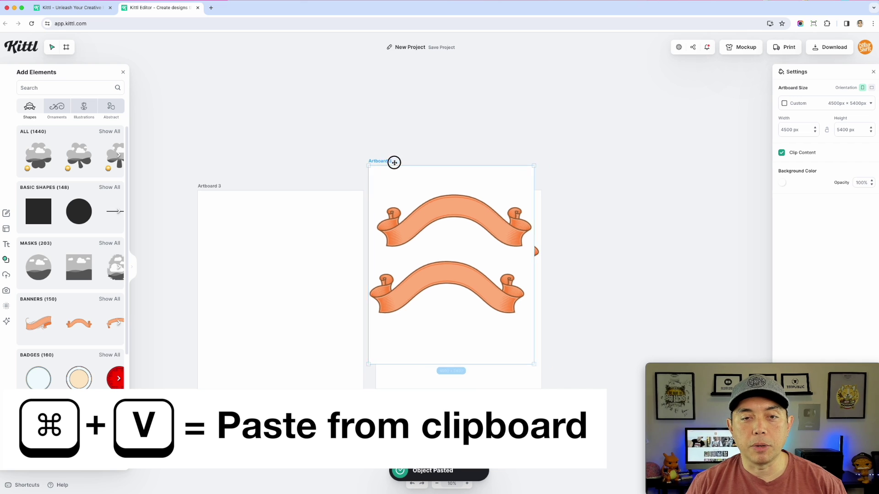
drag(374, 161, 573, 184)
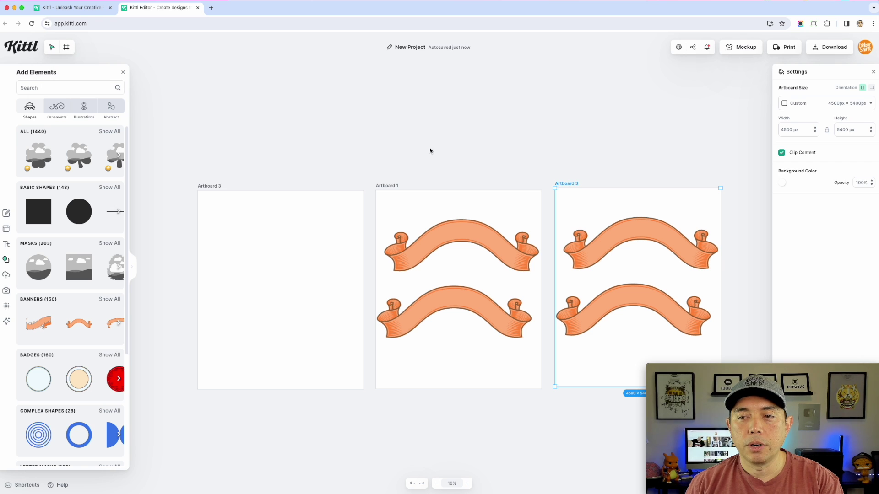
drag(566, 185, 566, 159)
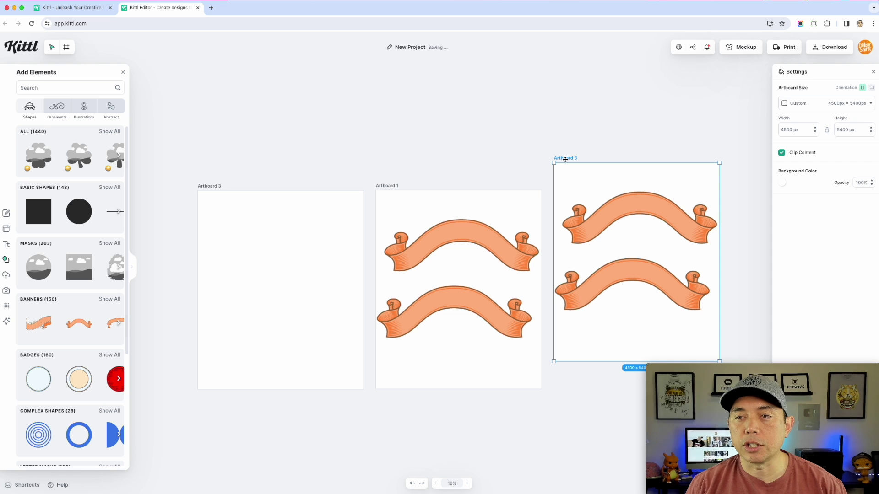
key(Delete)
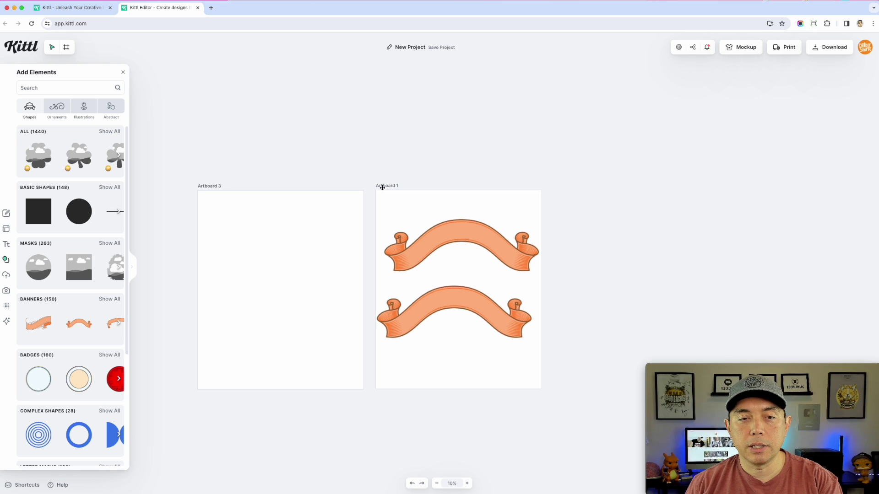
Deselect the artboards and open Iguana Rock (Copy) from the My Projects list.
click(383, 185)
click(583, 212)
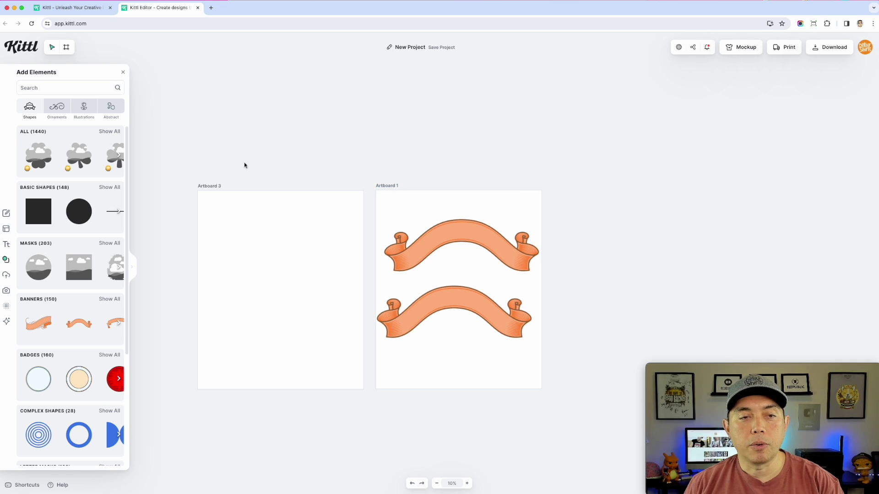
click(6, 229)
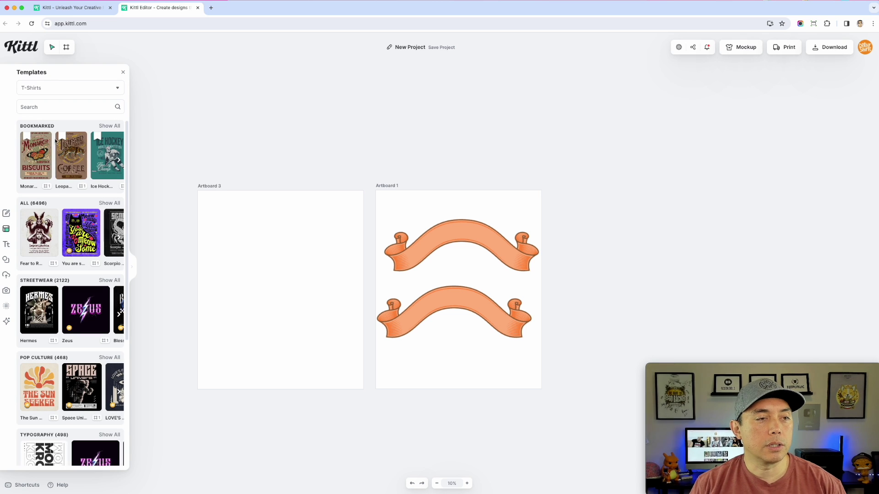
click(6, 213)
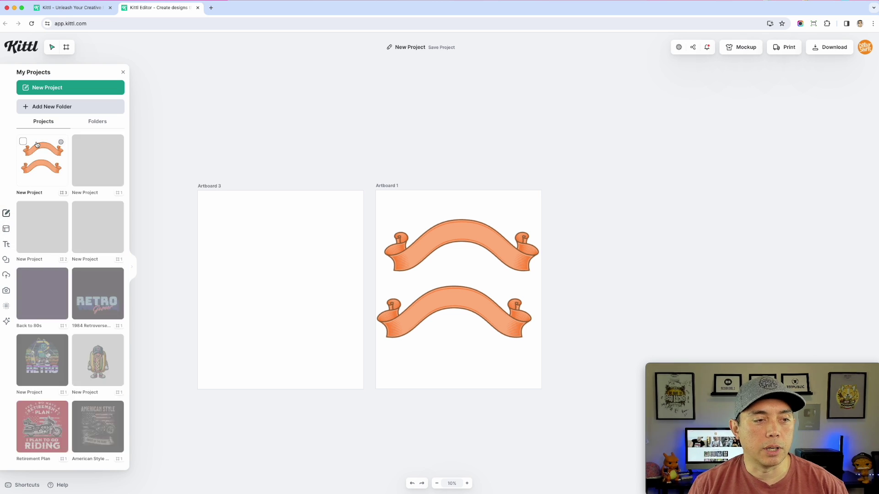
scroll(85, 252, down, 2)
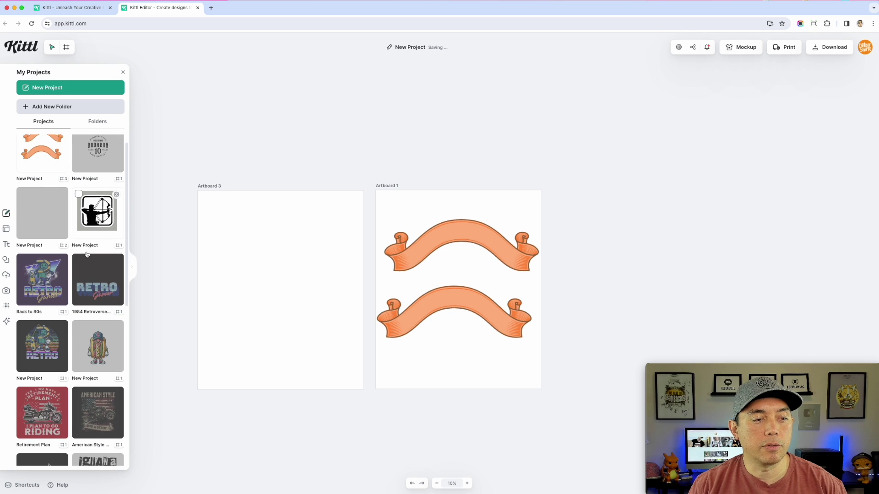
scroll(87, 255, down, 2)
scroll(87, 255, down, 8)
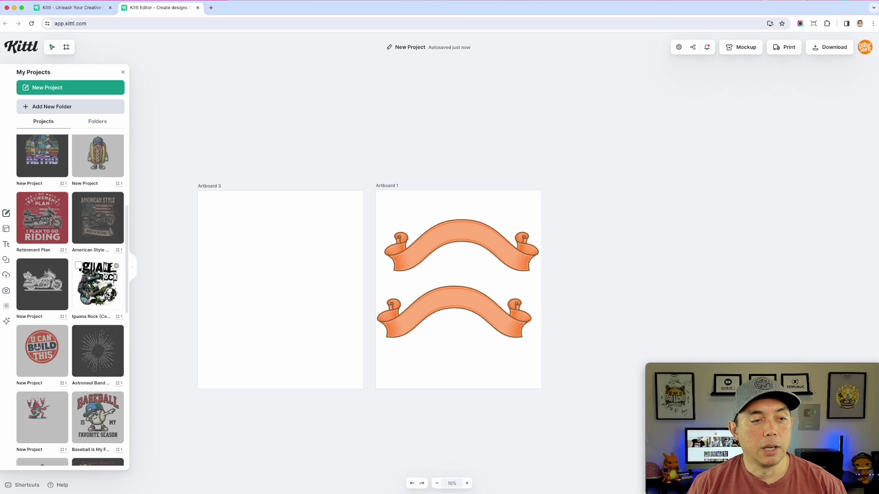
click(94, 280)
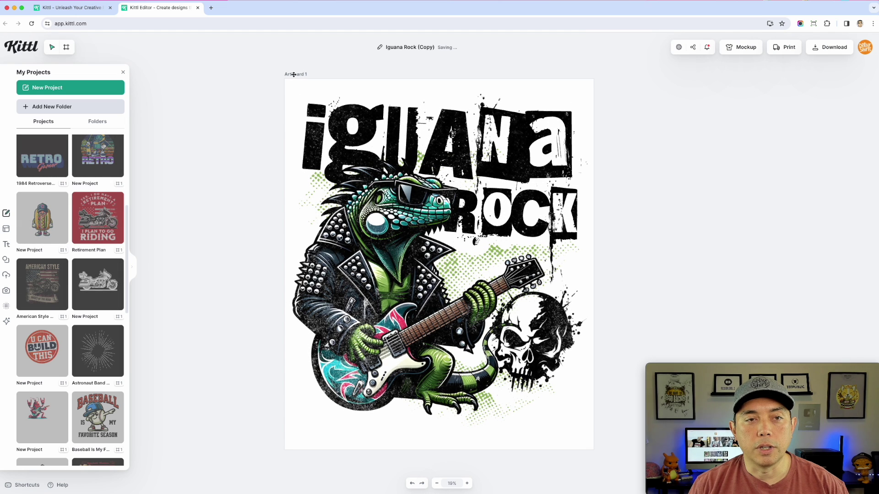
Zoom out, pan the canvas, and Option-drag Artboard 1 to create Artboard 2 on its right.
click(294, 74)
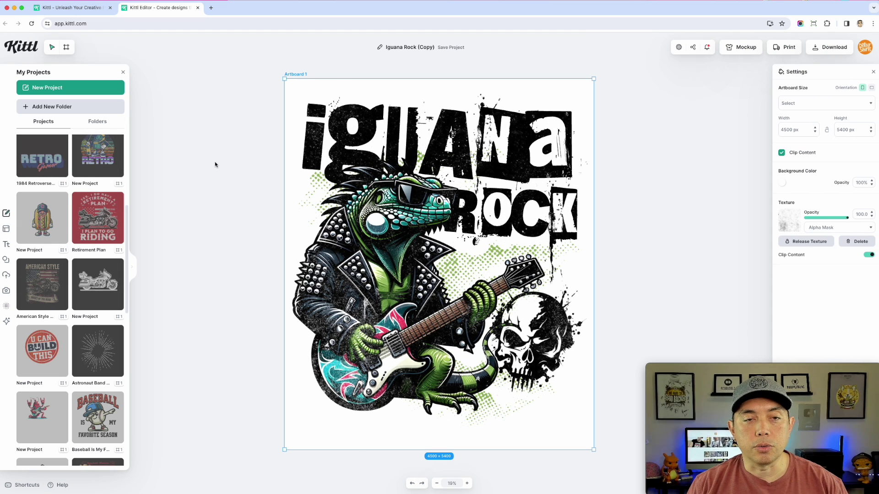
click(435, 484)
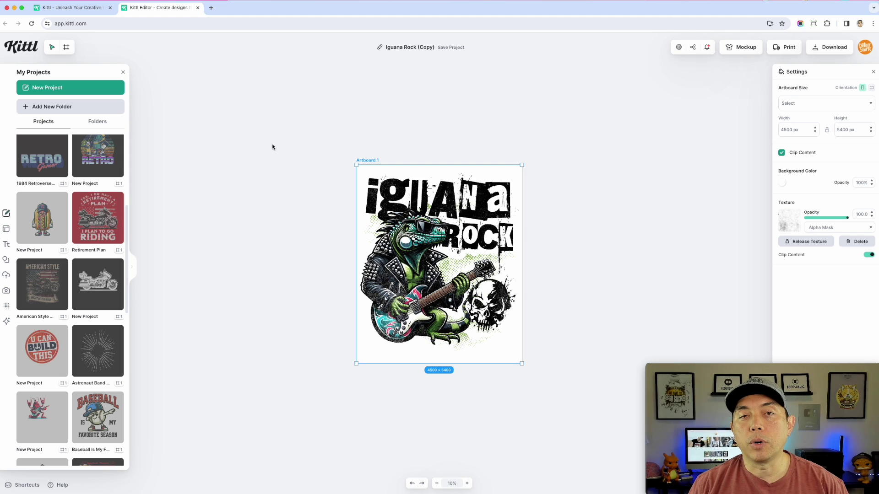
key(space)
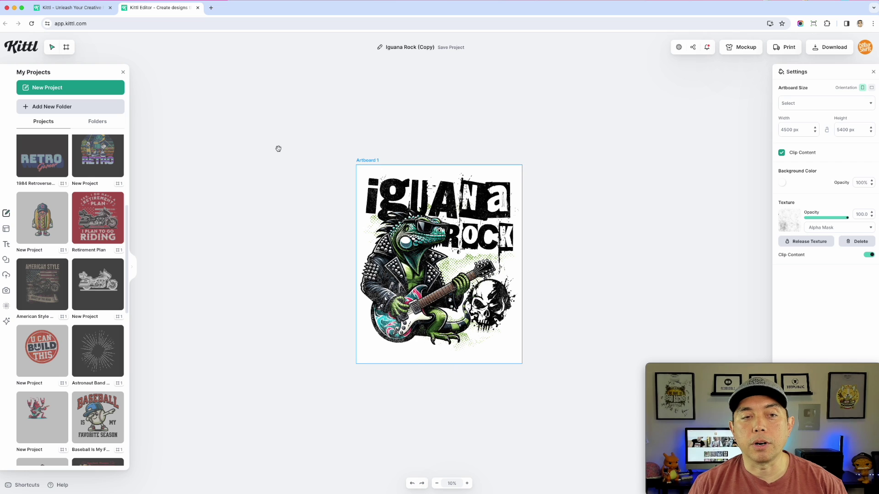
mouse_move(278, 149)
mouse_down()
mouse_move(360, 135)
mouse_move(190, 137)
mouse_move(324, 145)
mouse_move(197, 201)
mouse_move(194, 147)
mouse_move(215, 133)
mouse_move(162, 141)
mouse_up()
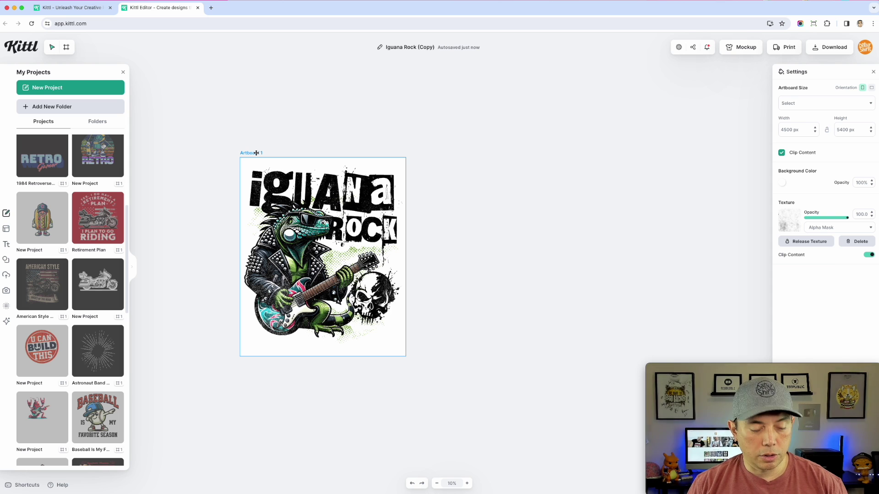
mouse_move(257, 153)
mouse_down()
mouse_move(446, 154)
mouse_move(434, 153)
mouse_up()
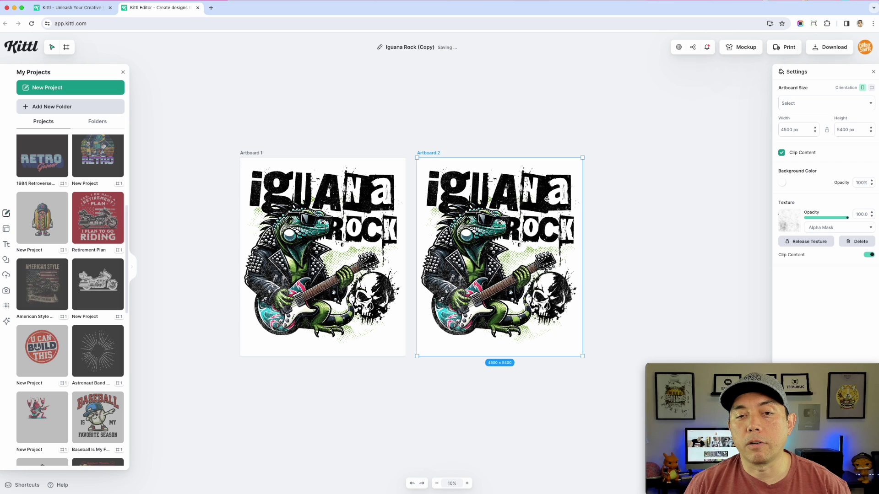
Set Artboard 2's background colour to dark brown #534646.
click(782, 183)
click(735, 282)
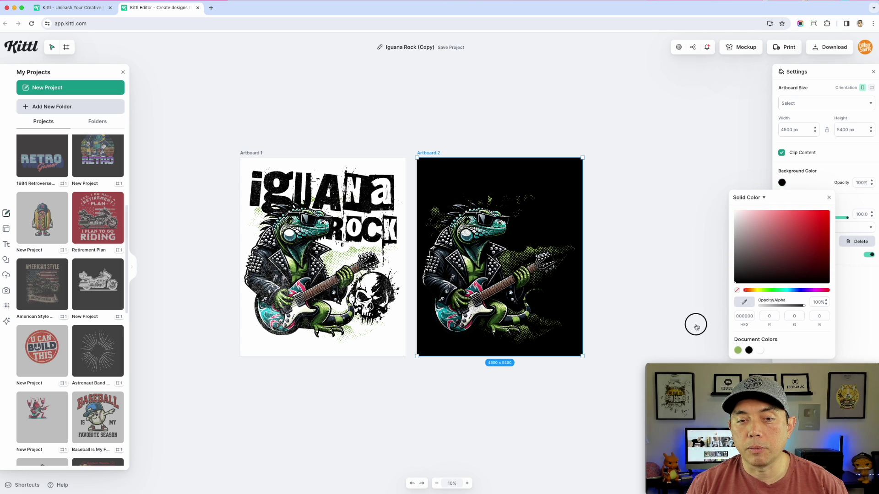
click(528, 190)
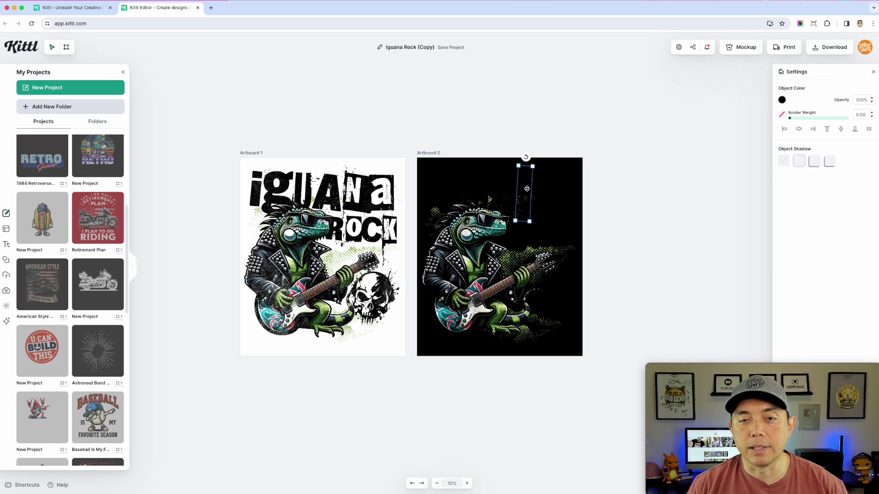
click(428, 153)
click(782, 182)
drag(744, 265, 749, 260)
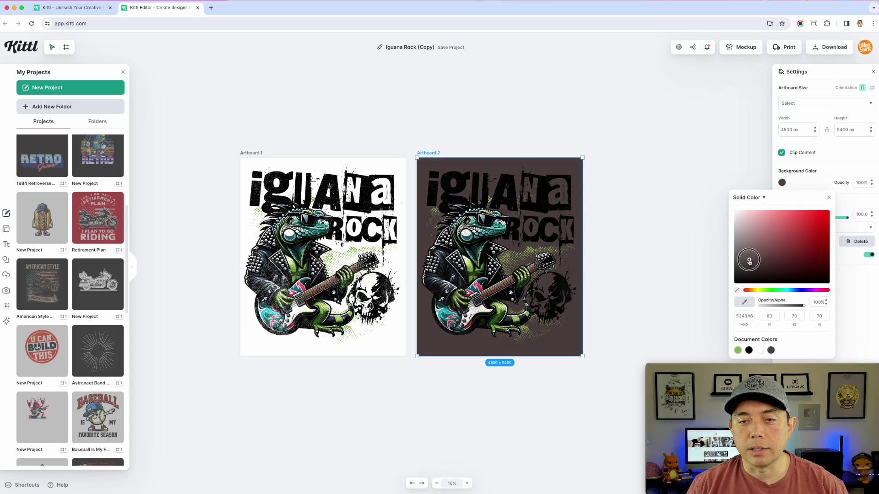
Make the 'iguana' and 'ROCK' lettering on Artboard 2 white.
click(554, 187)
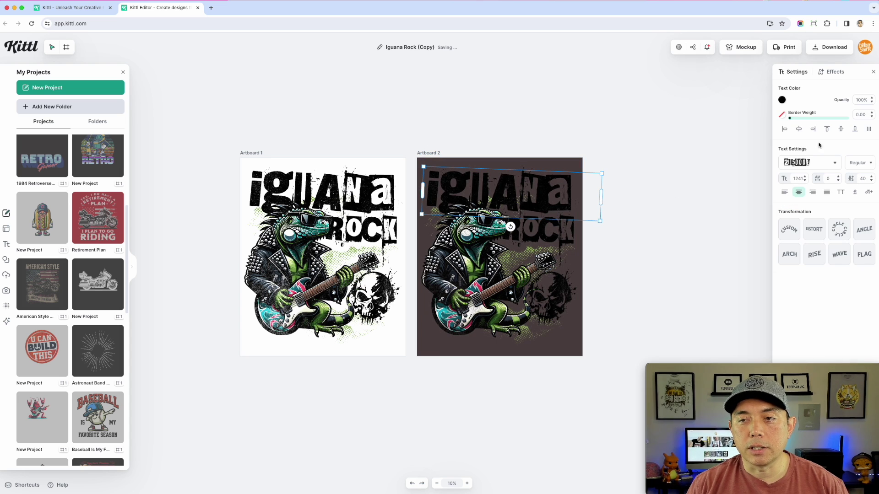
click(782, 100)
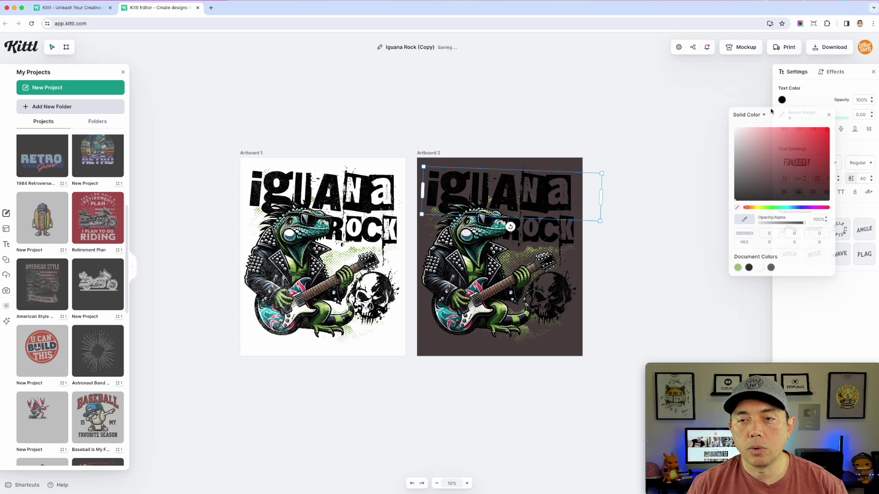
click(760, 267)
key(Escape)
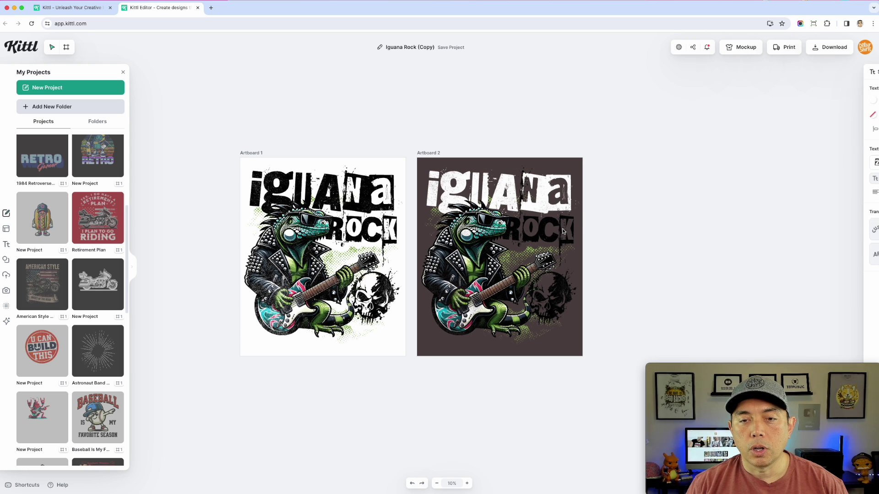
click(571, 227)
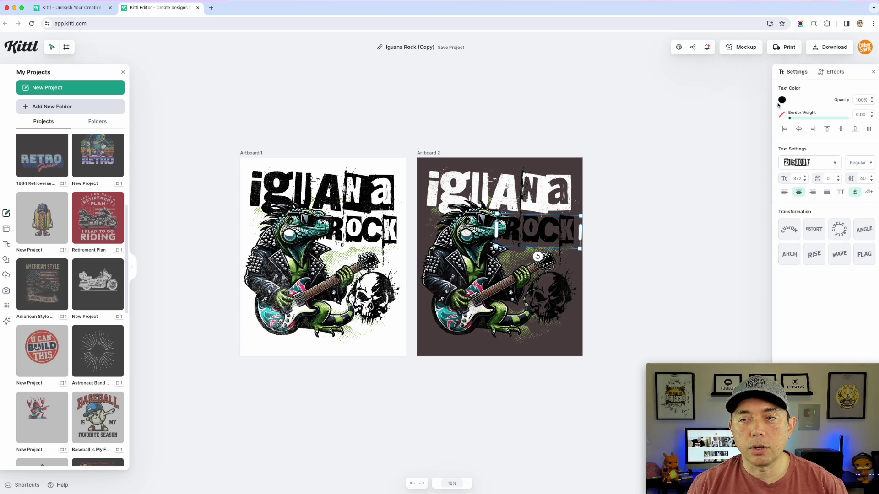
click(782, 101)
drag(756, 138, 733, 126)
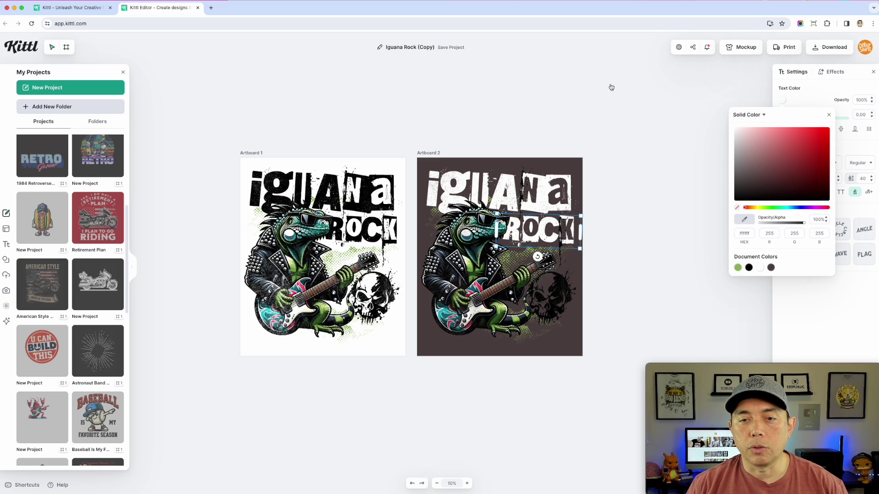
Select the black splatter behind Artboard 2's lettering and adjust it in the side panel.
scroll(546, 213, up, 5)
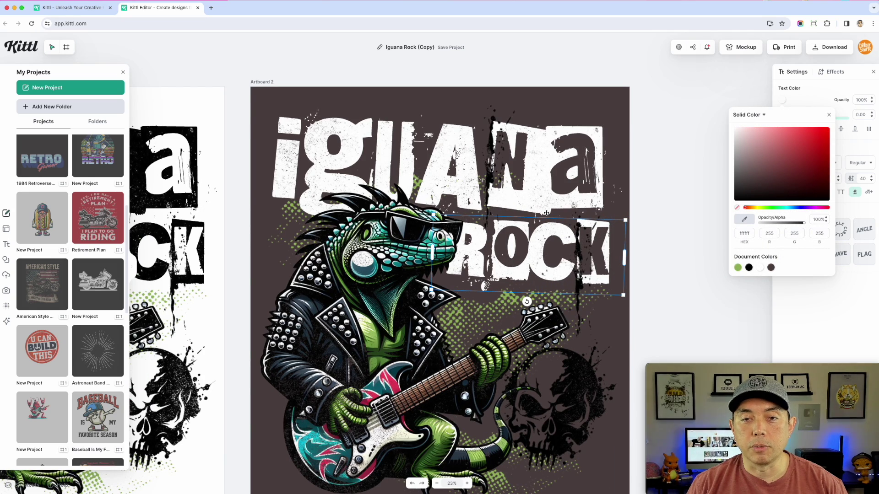
scroll(546, 213, up, 2)
scroll(546, 213, down, 3)
scroll(547, 213, up, 2)
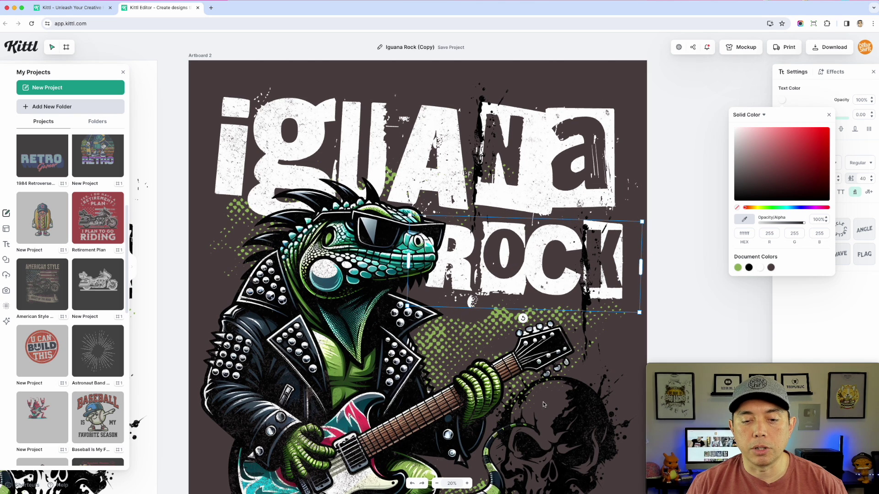
click(479, 126)
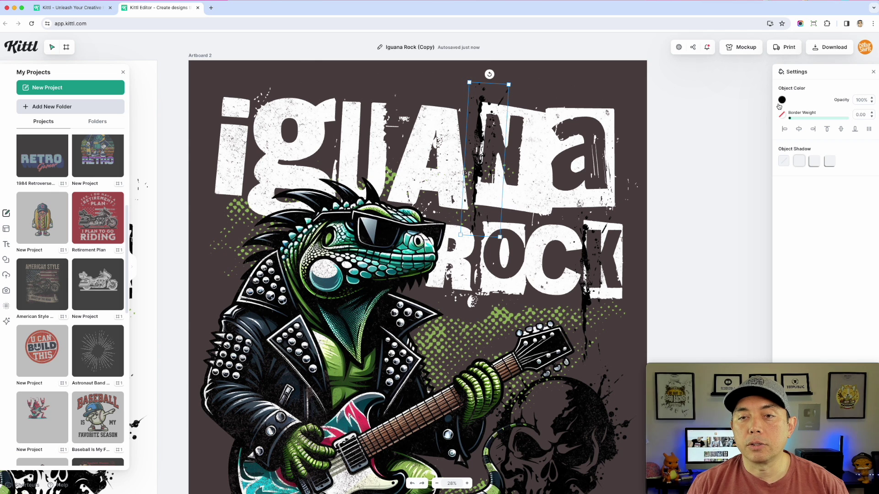
mouse_move(801, 363)
mouse_down()
mouse_move(442, 347)
mouse_move(177, 377)
mouse_up()
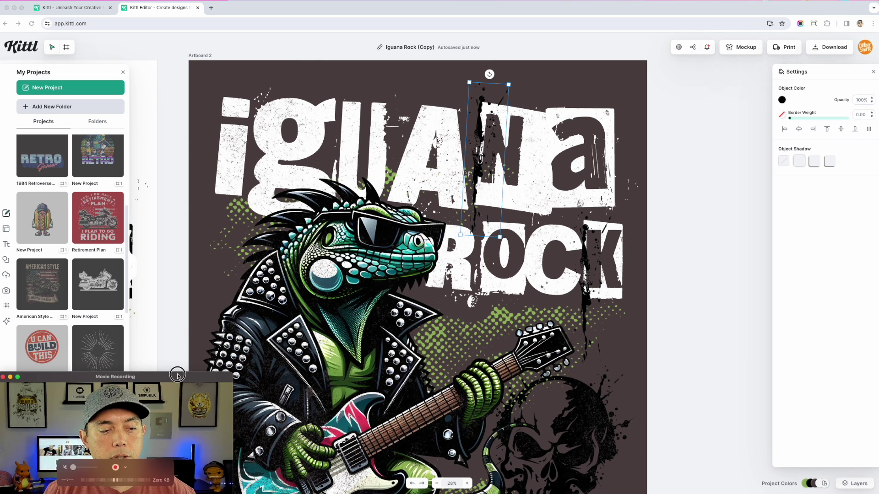
Change the black project colour so the black design elements turn white.
click(808, 486)
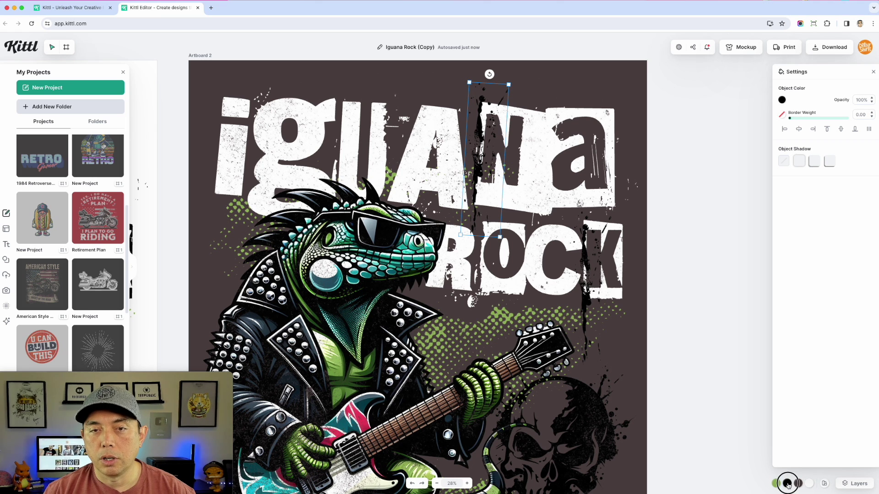
click(788, 485)
drag(765, 384, 682, 316)
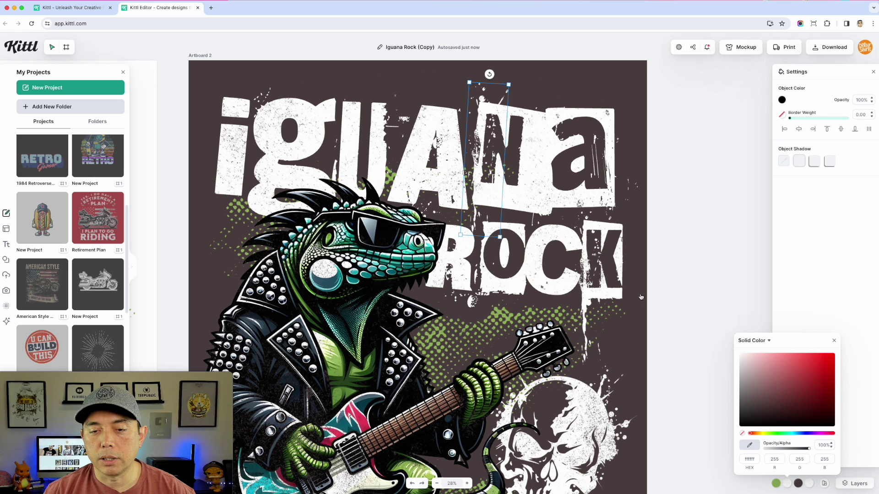
click(673, 262)
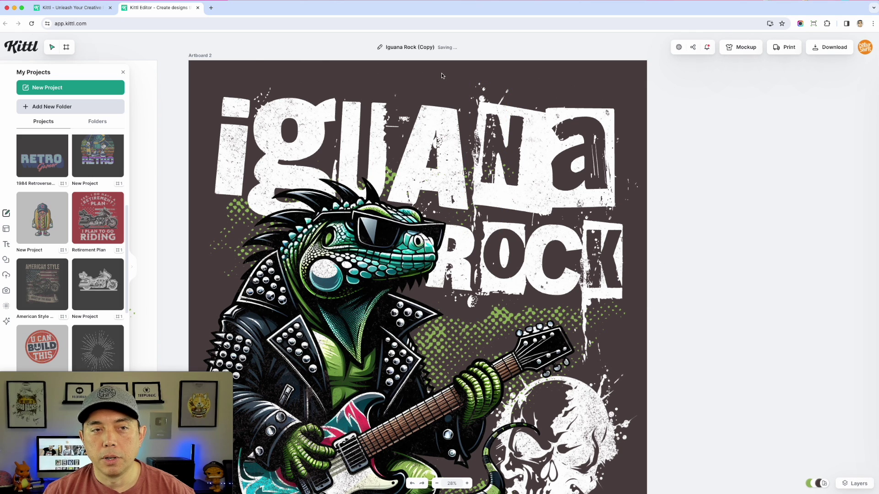
Set Artboard 2's background colour to pure black (000000).
click(206, 56)
click(782, 182)
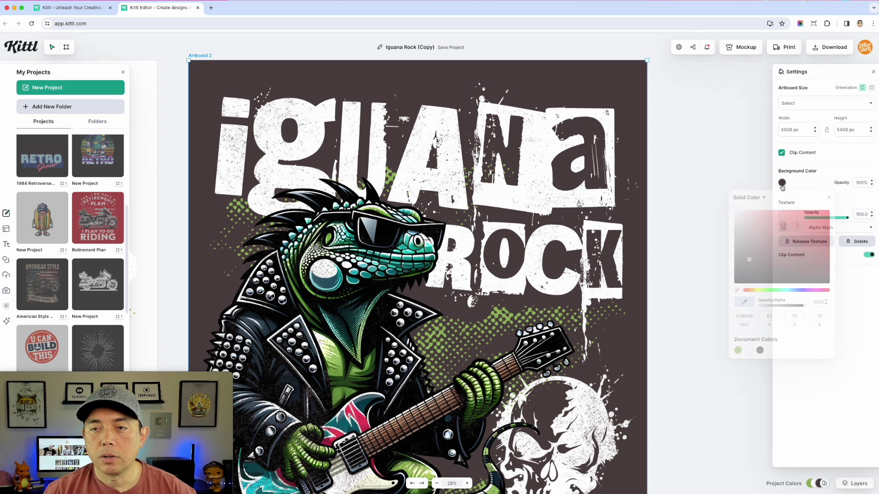
mouse_move(741, 215)
mouse_down()
mouse_move(800, 235)
mouse_move(796, 286)
mouse_up()
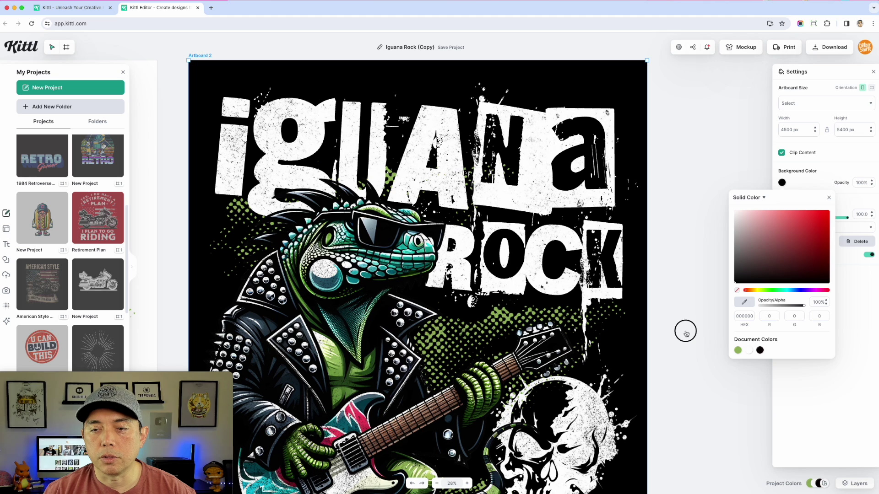
click(657, 196)
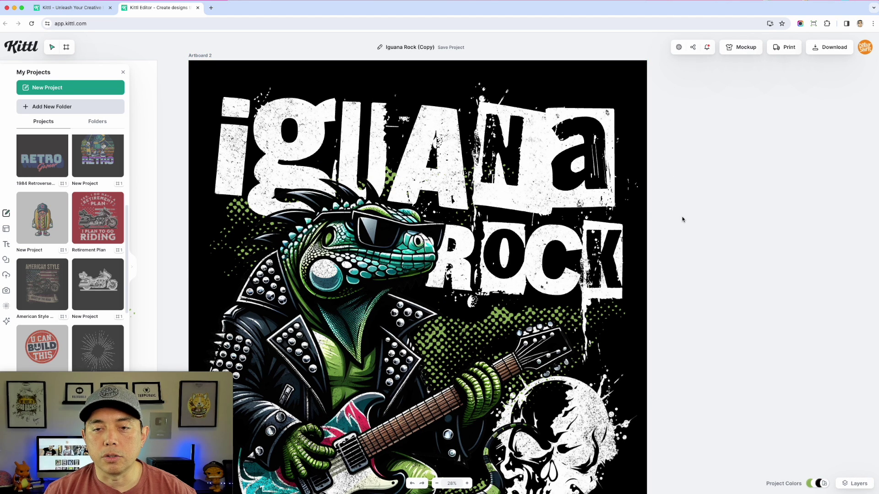
scroll(683, 220, up, 3)
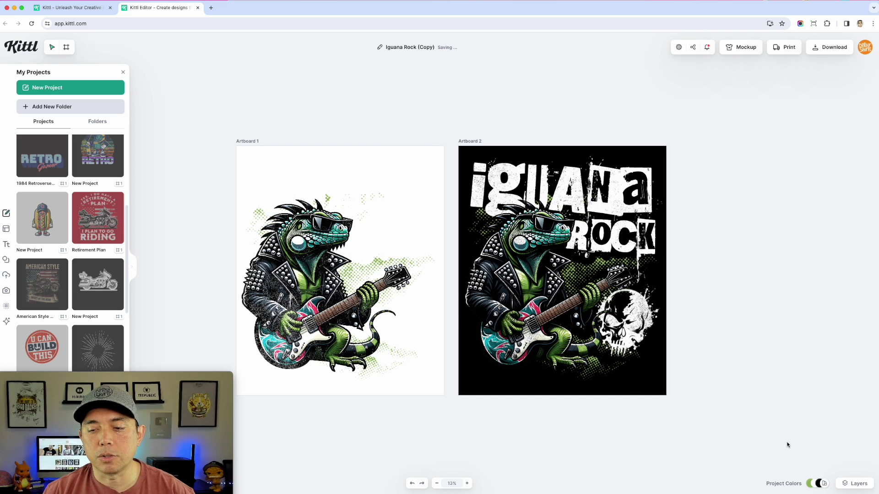
Turn the white iguana text, the text below it and the element near ROCK black.
click(247, 141)
click(378, 175)
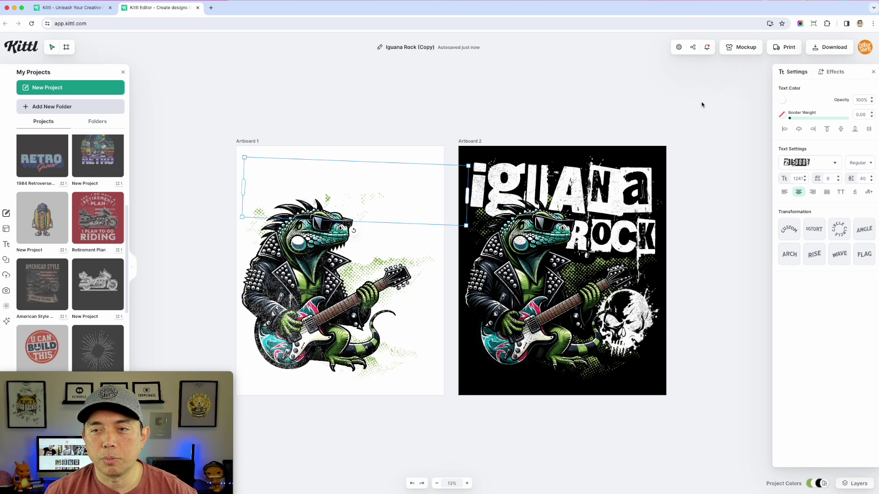
click(782, 100)
drag(751, 167, 710, 224)
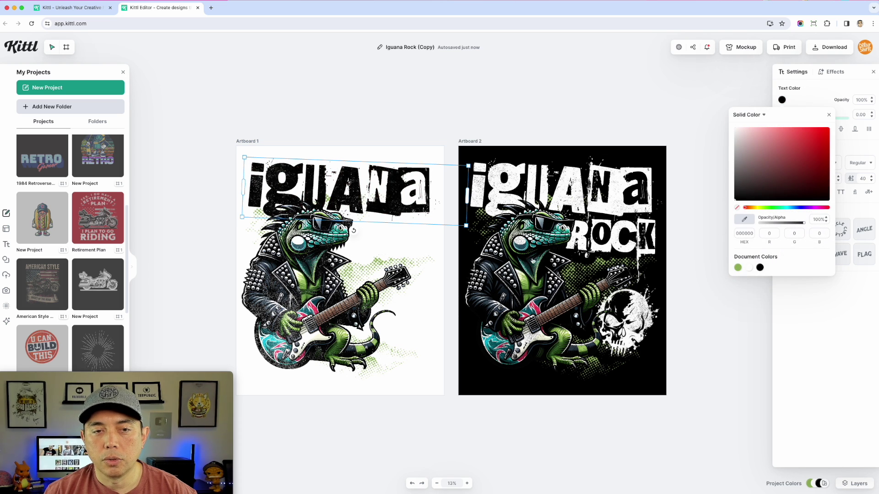
click(406, 231)
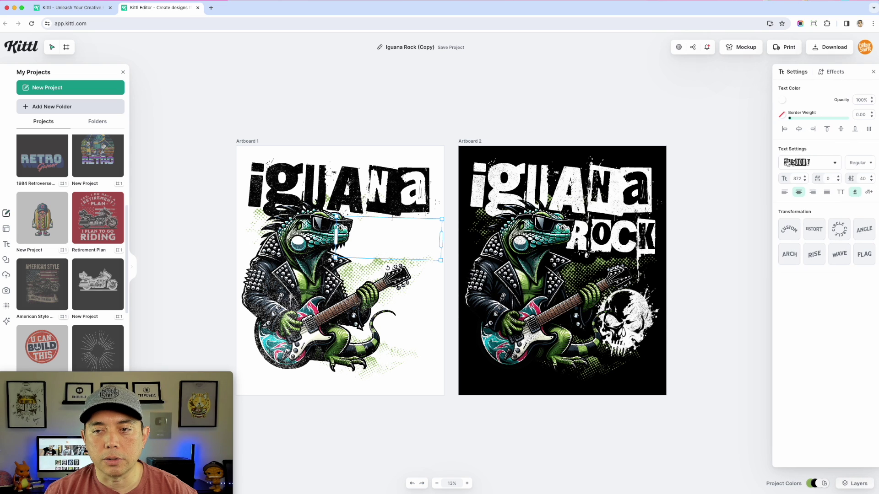
click(783, 100)
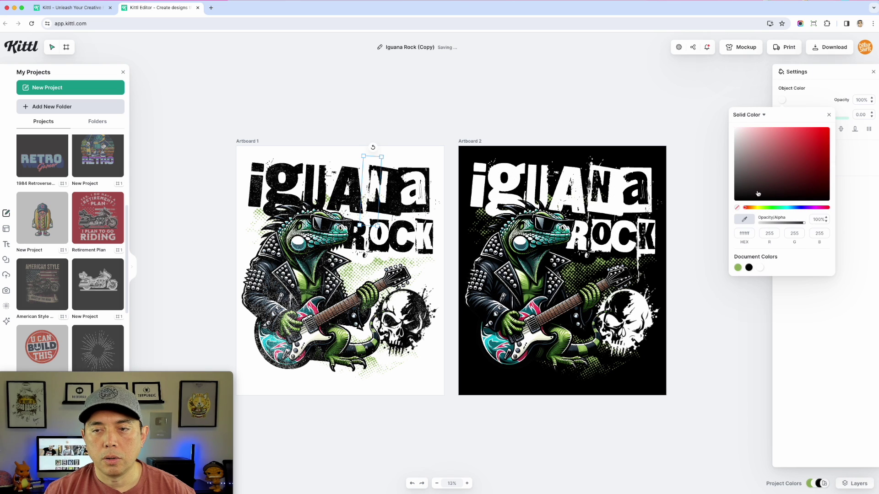
drag(758, 194, 720, 208)
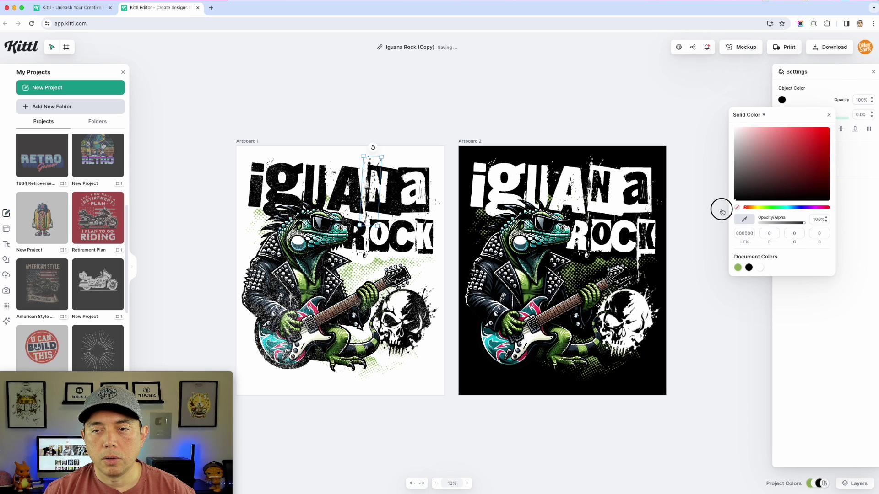
click(416, 255)
click(783, 101)
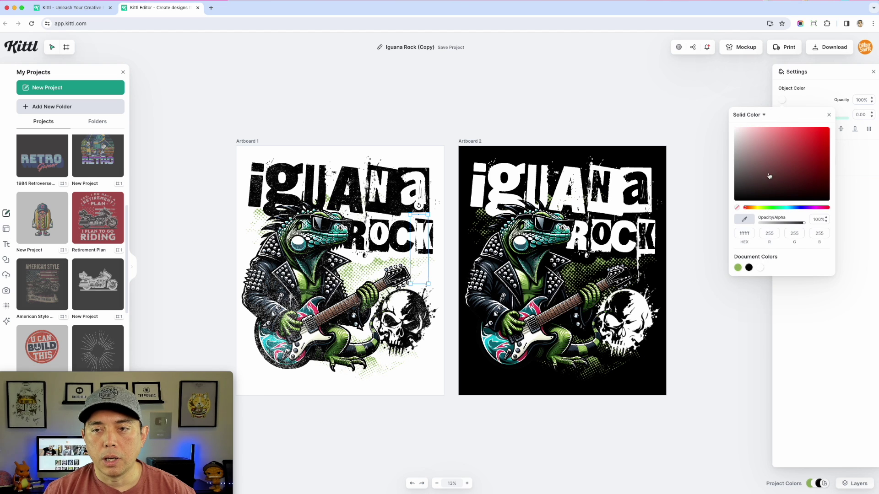
click(749, 269)
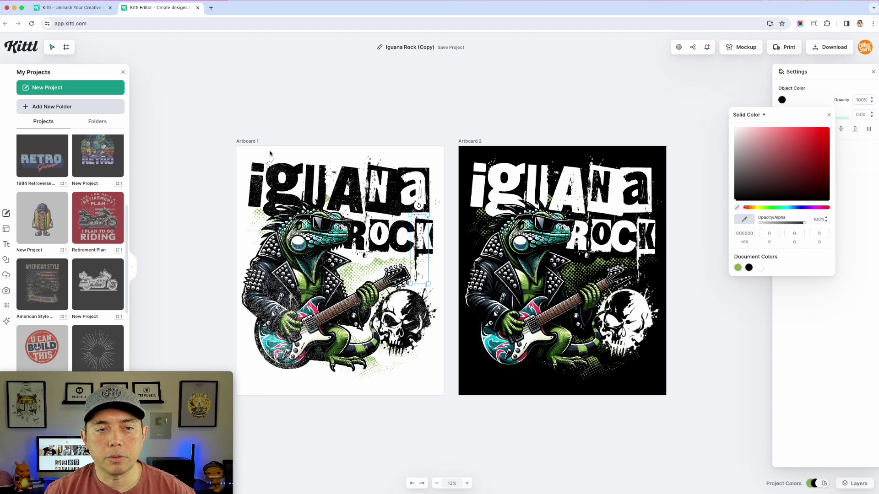
Try a pink background on Artboard 1, then return it to nearly white.
click(251, 143)
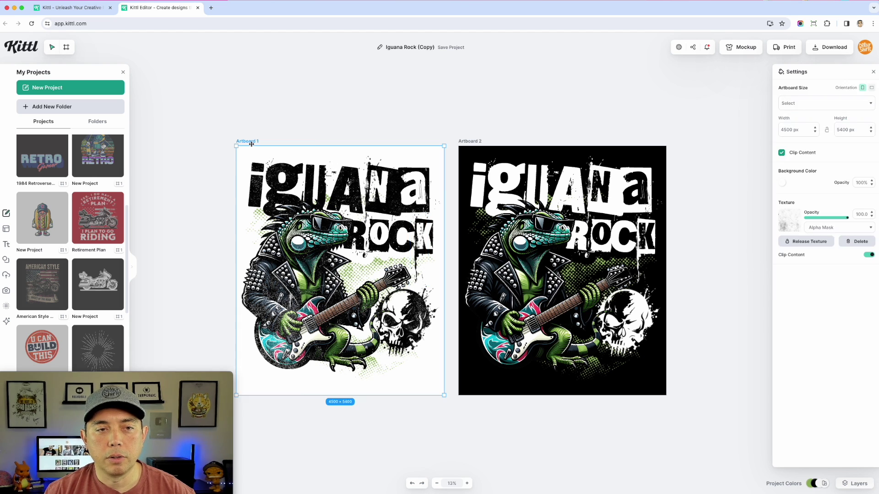
click(782, 184)
click(754, 216)
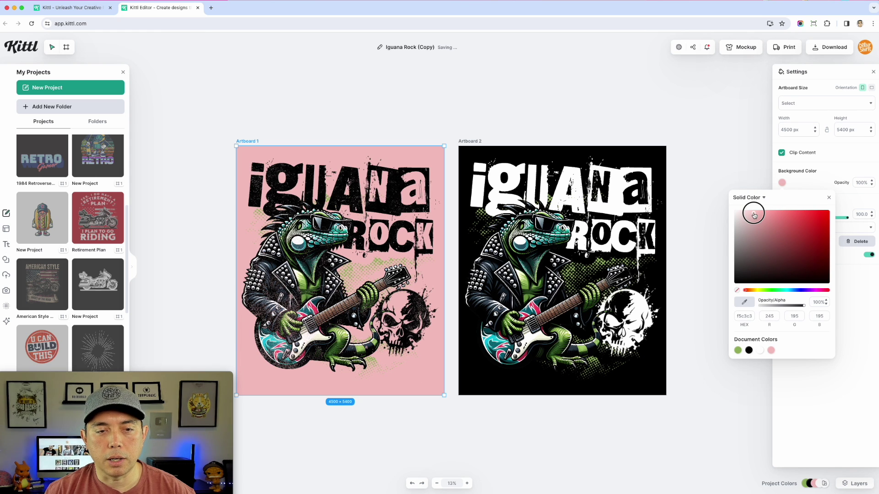
drag(754, 216, 726, 209)
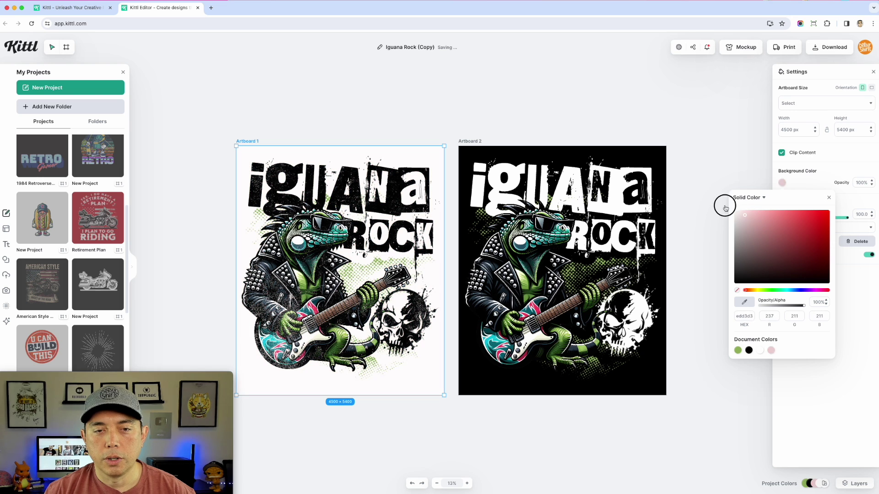
click(287, 125)
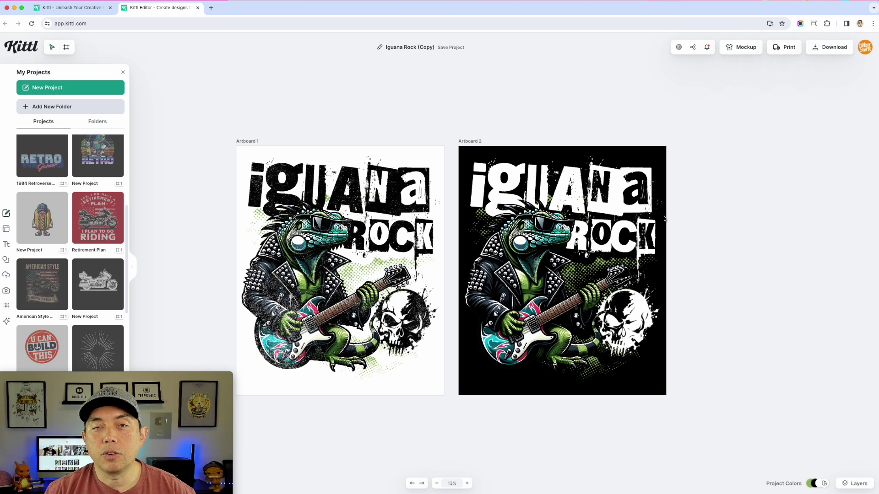
In Layers, rename Artboard 2 to 'Black Shirt' and Artboard 1 to 'White Shirt'.
click(860, 484)
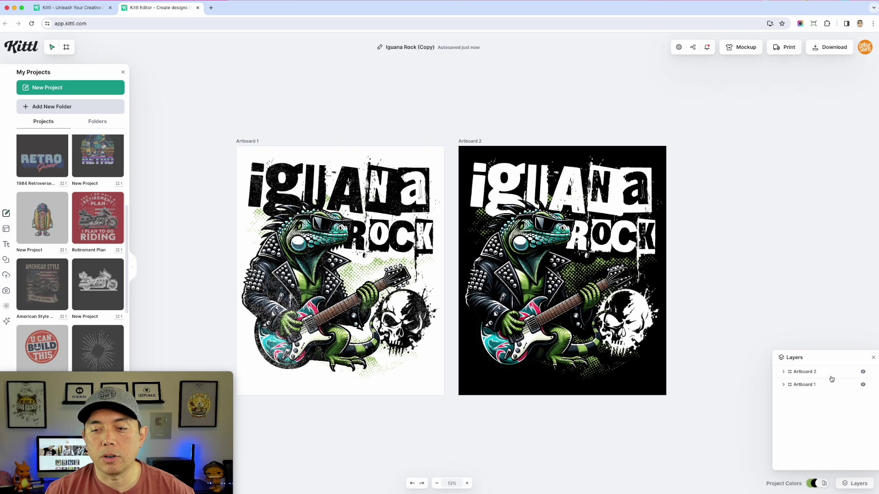
click(783, 372)
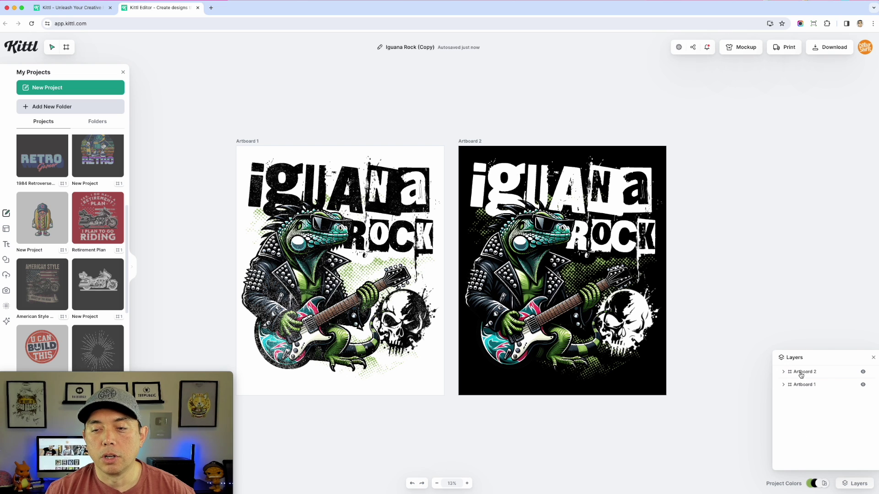
double_click(803, 373)
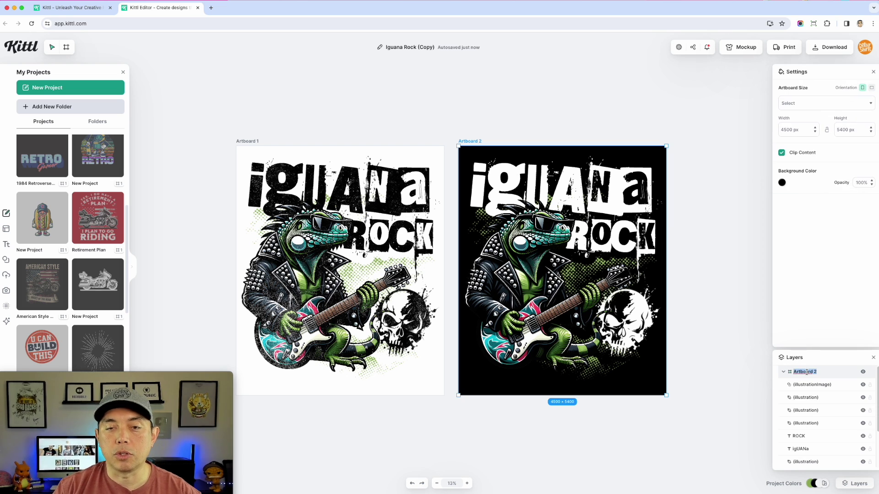
text(Bla)
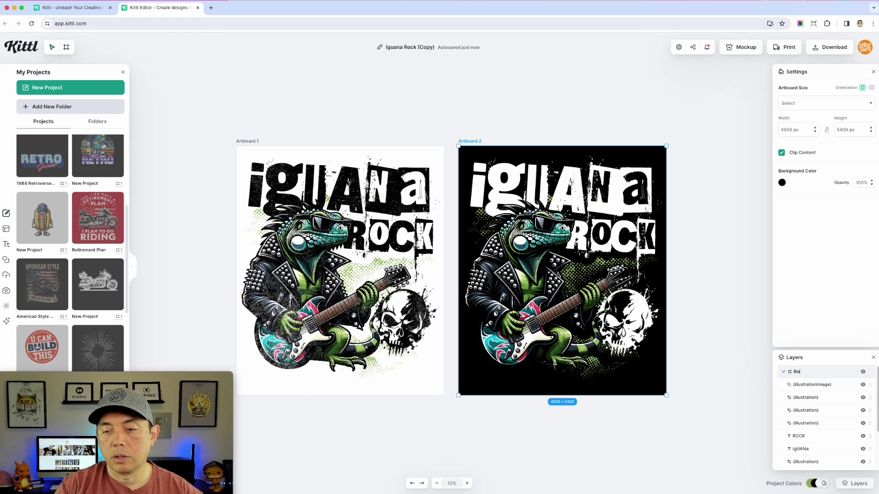
text(ck Shirt)
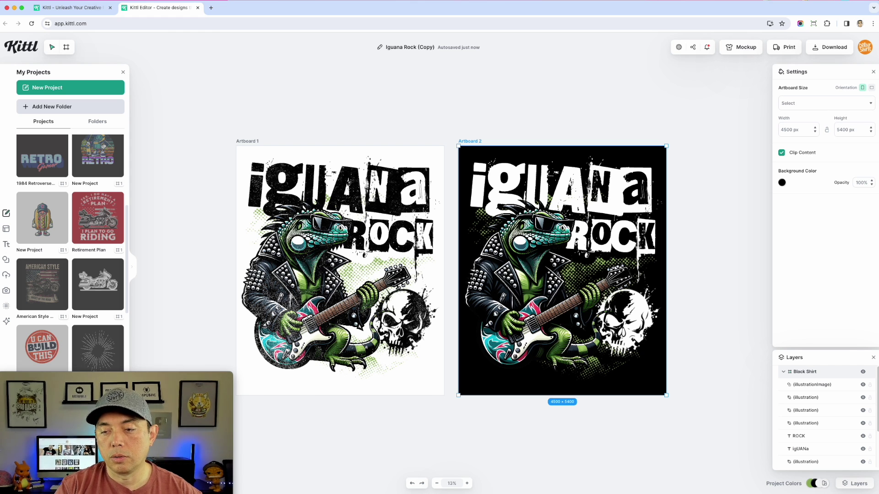
key(Return)
click(783, 372)
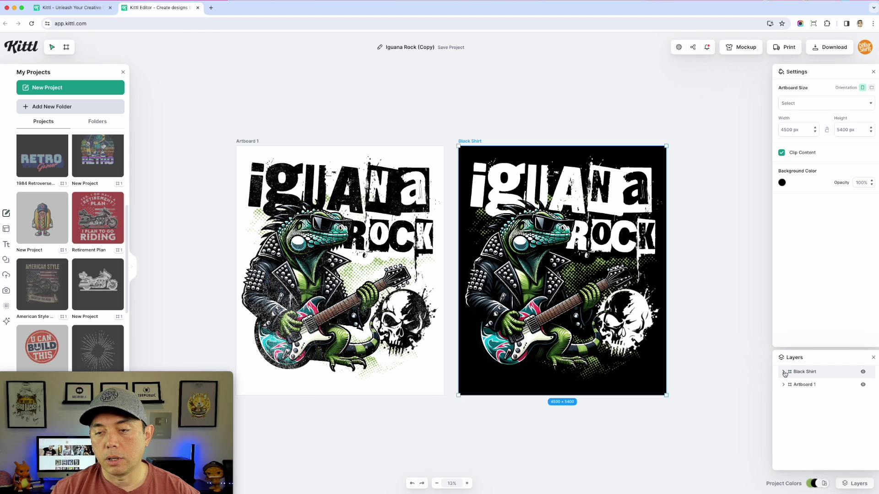
click(808, 386)
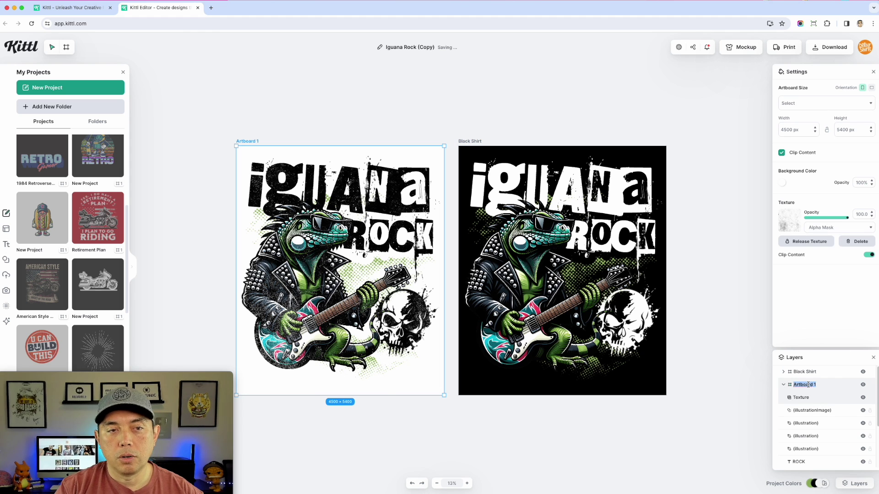
text(White Shirt)
key(Return)
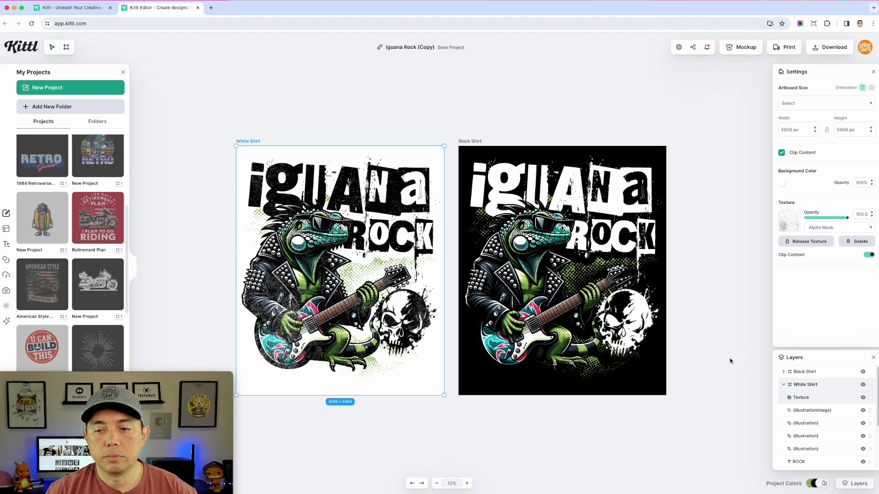
click(783, 385)
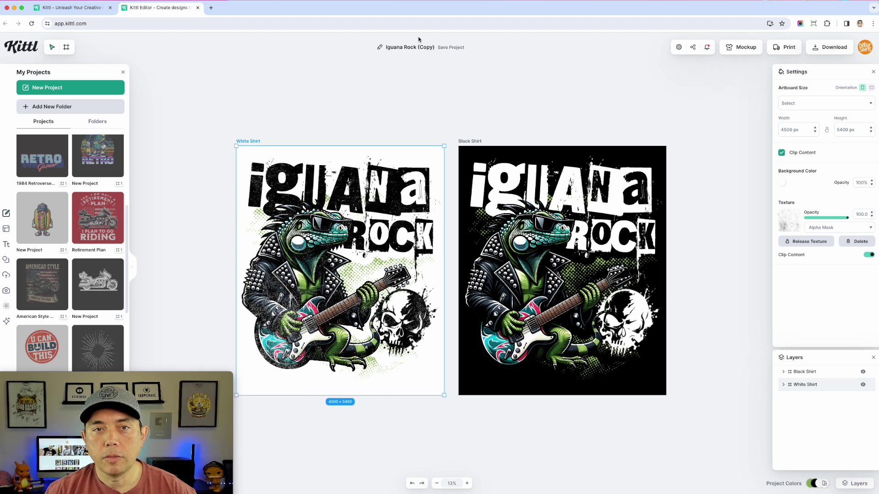
Remove '(Copy)' from the project title so it reads 'Iguana Rock'.
click(451, 48)
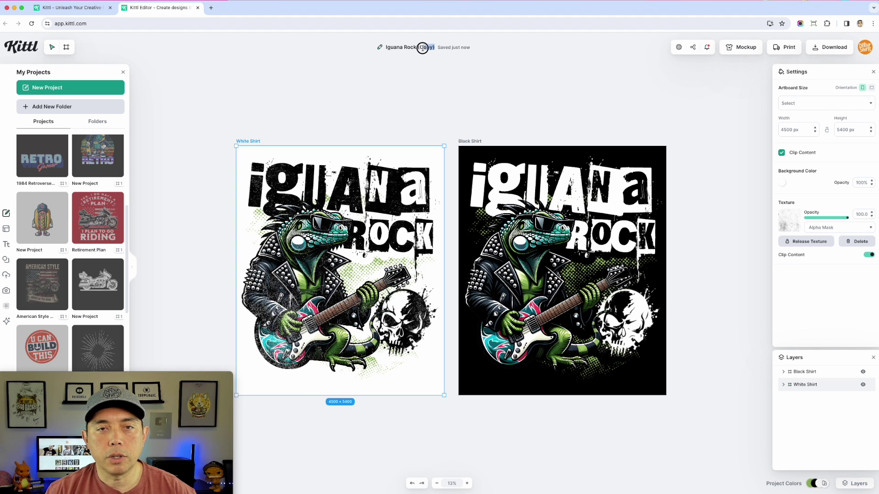
key(BackSpace)
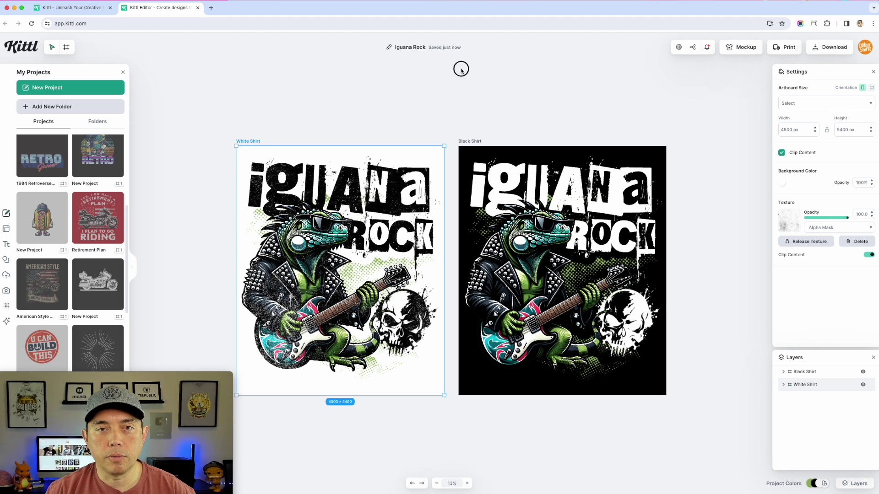
click(461, 69)
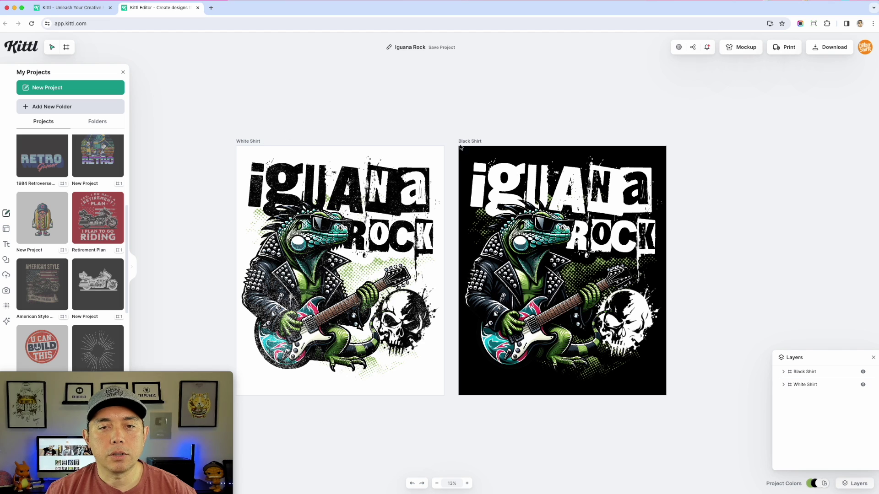
Draw a new artboard, Artboard 3, to the right of Black Shirt.
scroll(564, 147, down, 5)
scroll(565, 147, down, 1)
scroll(565, 148, down, 2)
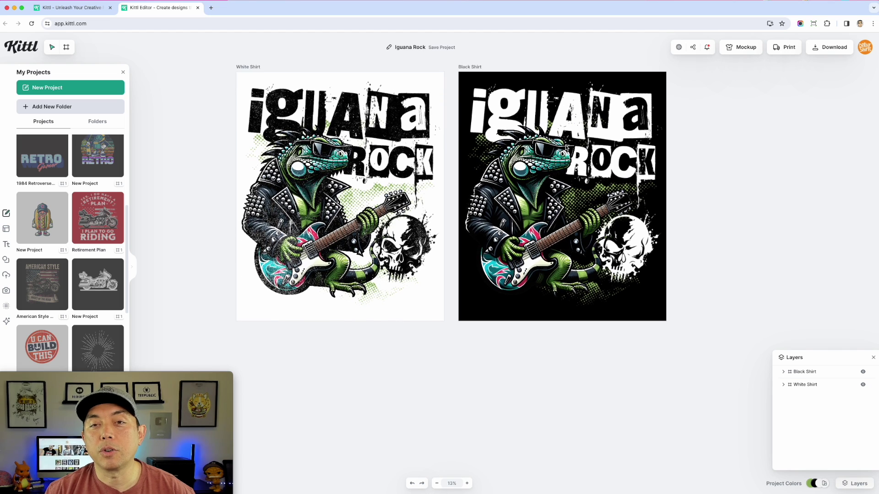
scroll(566, 148, down, 2)
scroll(566, 148, down, 3)
scroll(566, 148, up, 14)
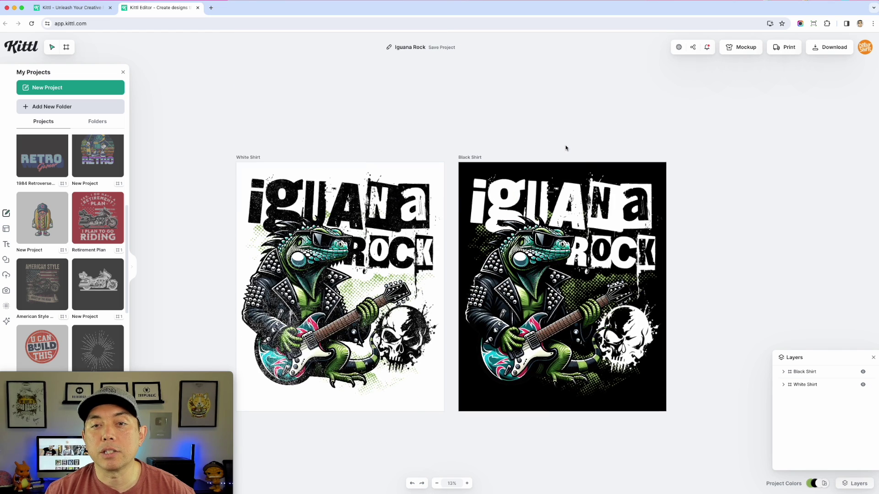
scroll(567, 147, down, 5)
click(68, 49)
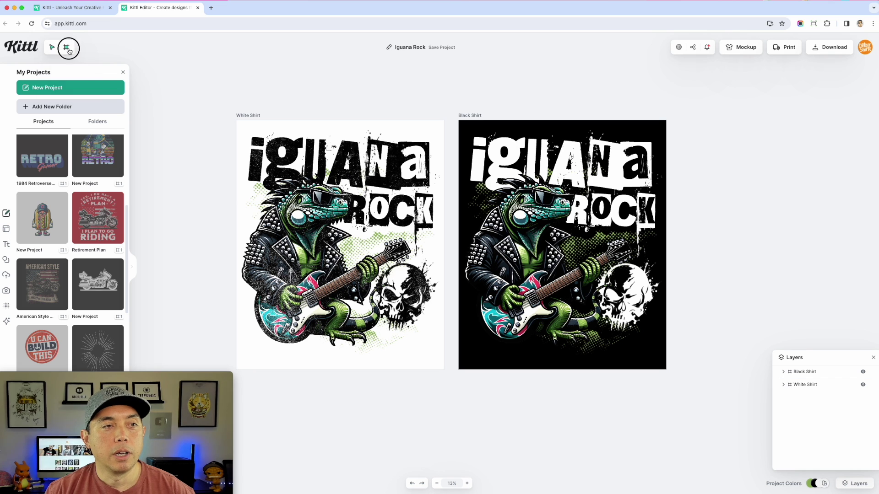
drag(687, 133, 799, 234)
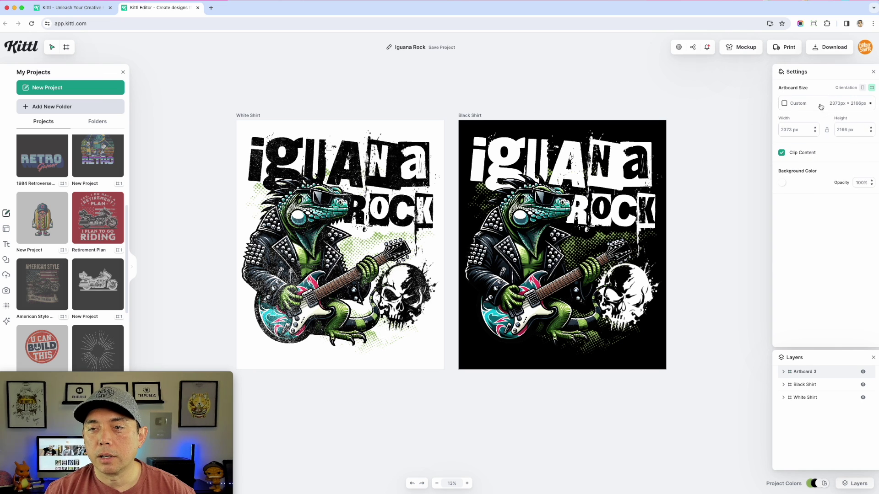
Size Artboard 3 to the 1080×1080 Instagram Post preset.
click(821, 106)
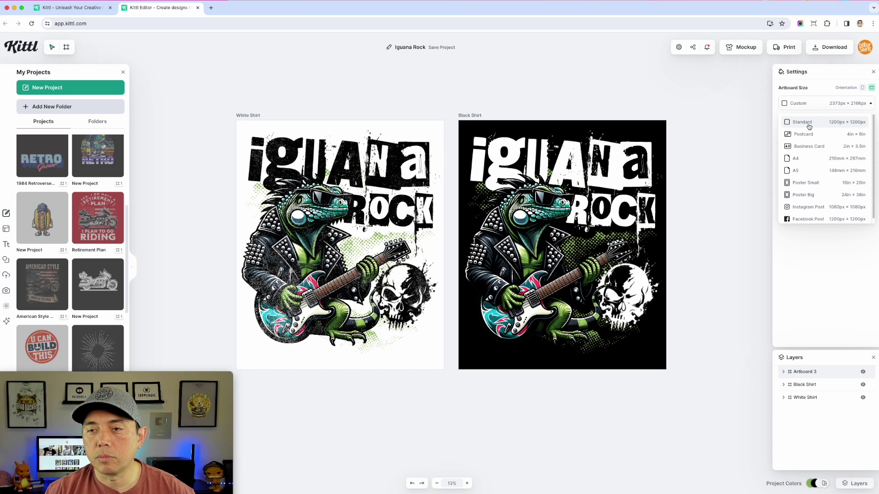
click(809, 123)
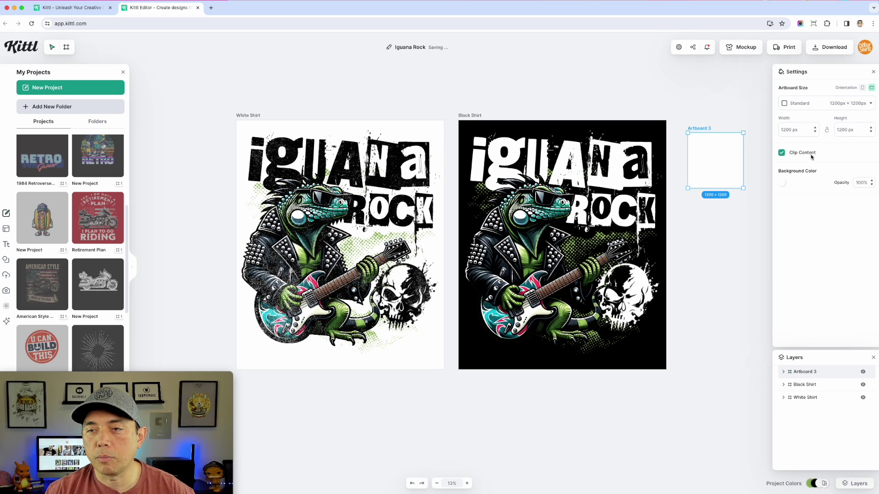
click(813, 105)
click(818, 208)
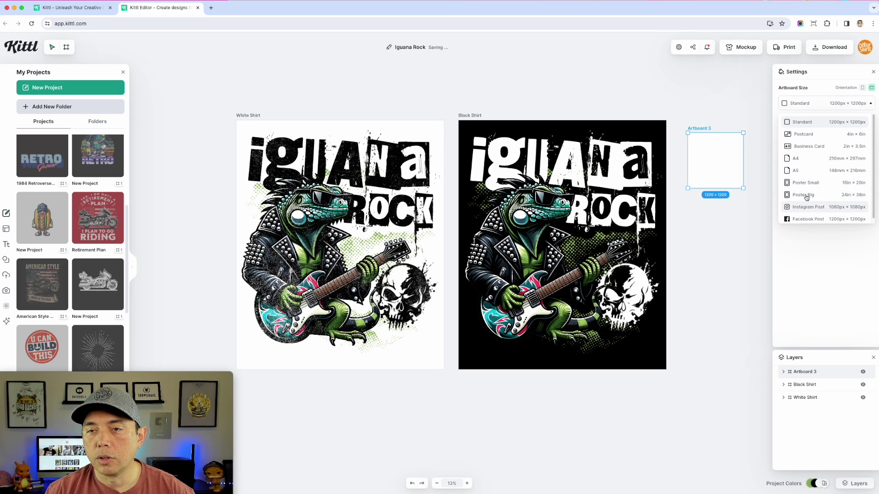
Put the Black Shirt design on a T-shirt mockup, enlarged and centred on the shirt.
click(737, 47)
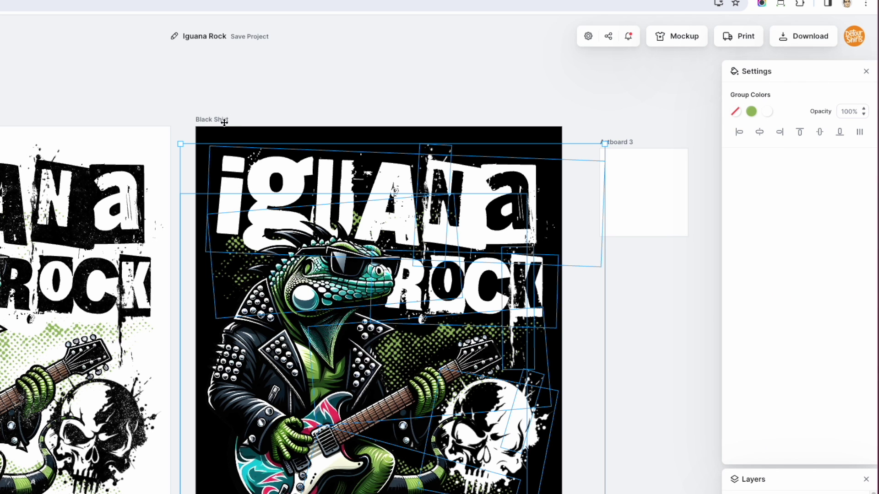
click(223, 121)
click(677, 35)
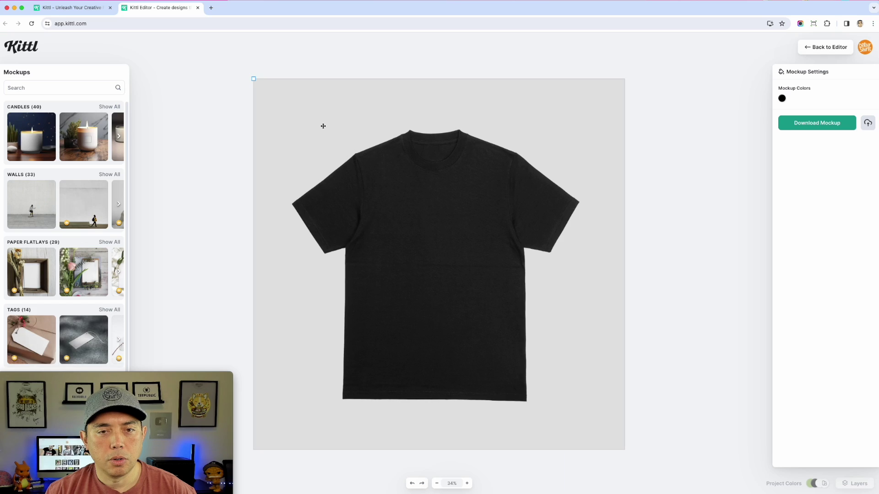
scroll(105, 284, down, 2)
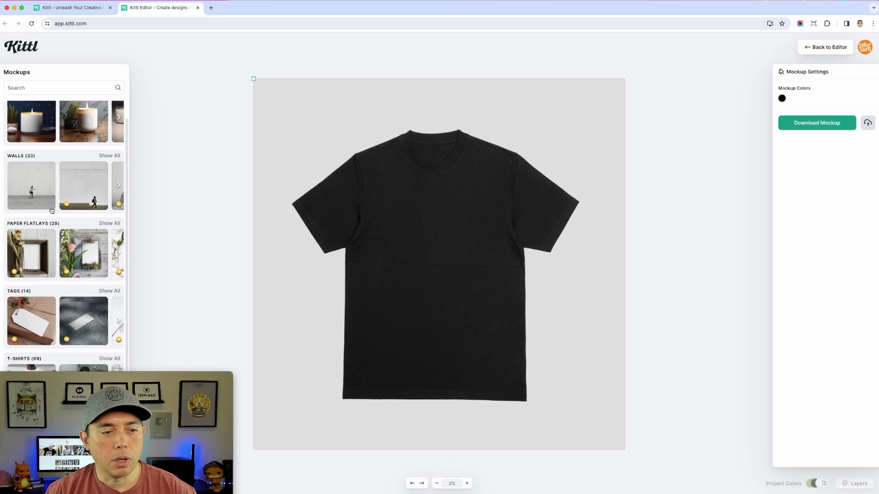
drag(94, 377, 724, 364)
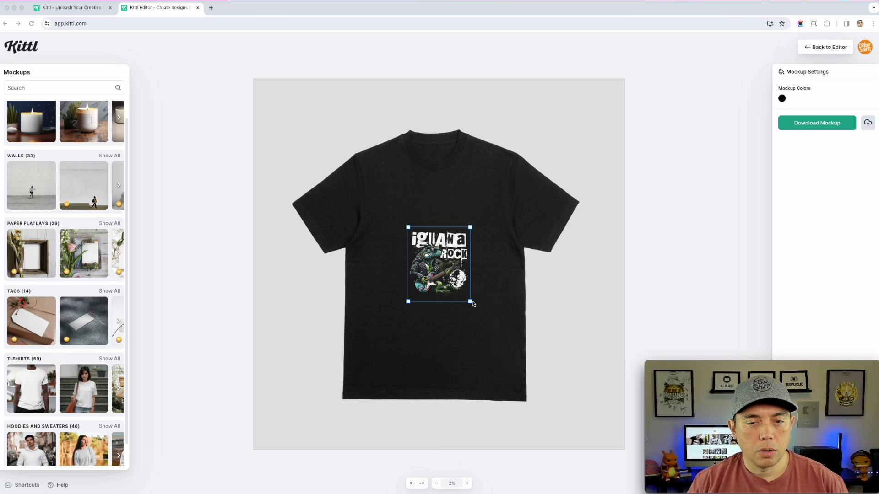
click(528, 379)
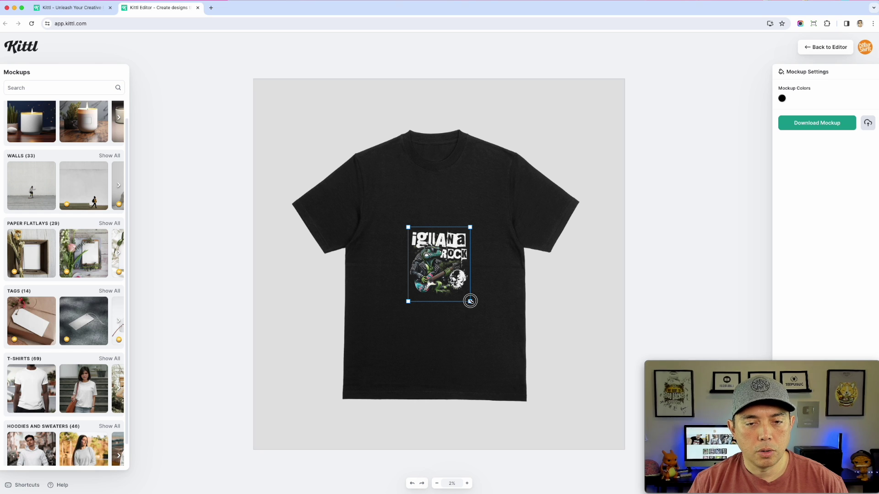
mouse_move(470, 300)
mouse_down()
mouse_move(571, 420)
mouse_move(526, 367)
mouse_move(507, 359)
mouse_up()
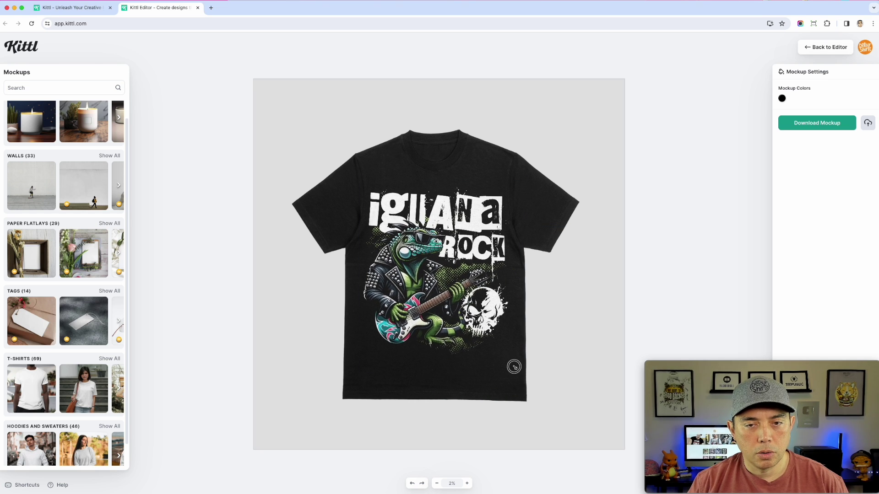
drag(453, 287, 453, 284)
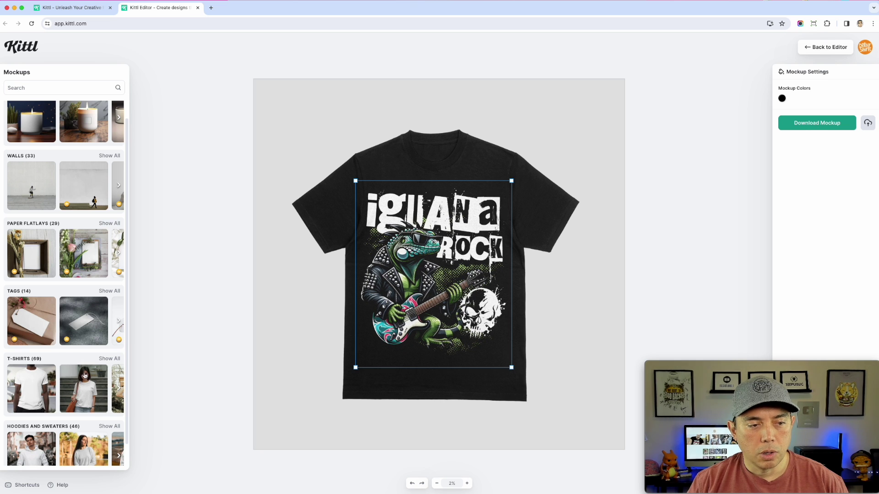
Use the man-in-black-tee mockup, download it as a JPG, and return to the editor.
click(26, 379)
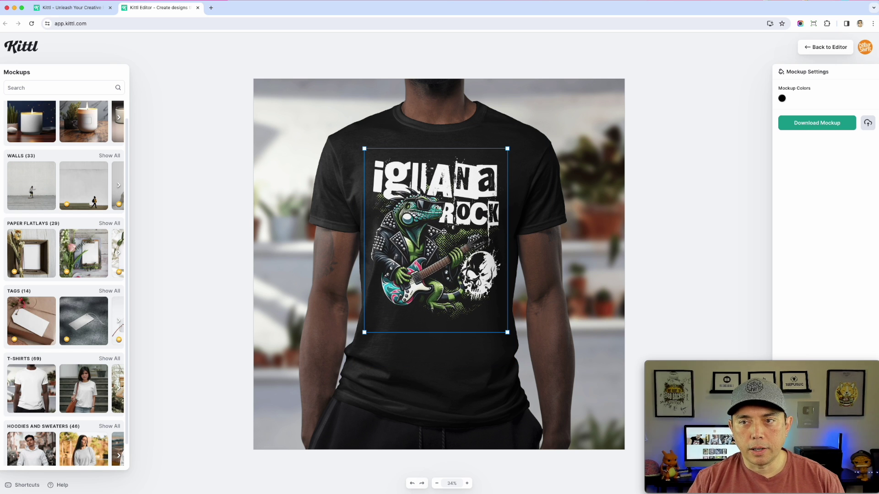
click(821, 121)
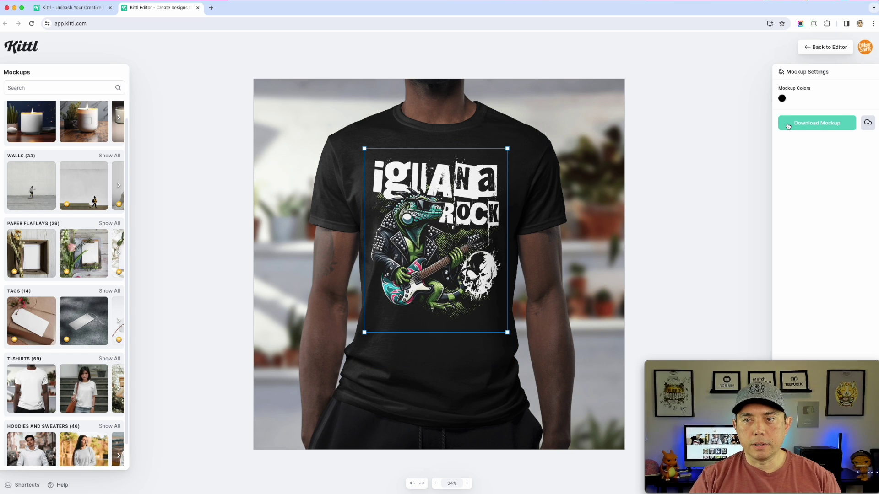
click(825, 122)
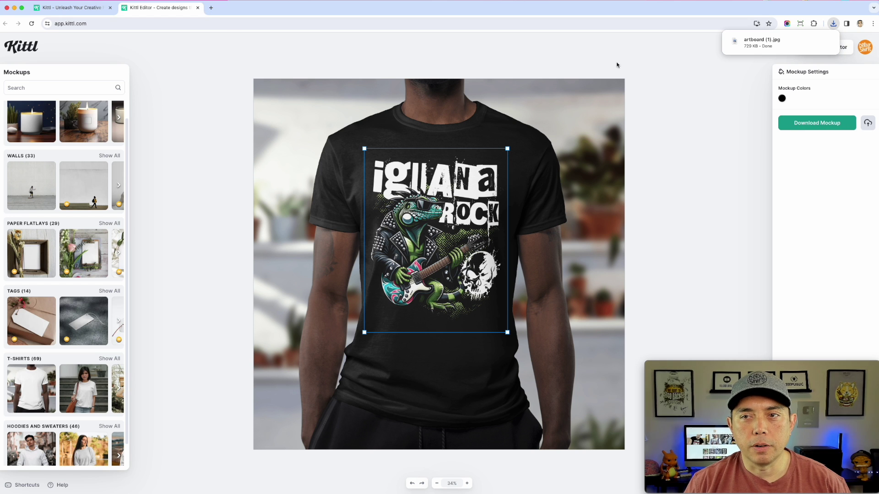
click(808, 46)
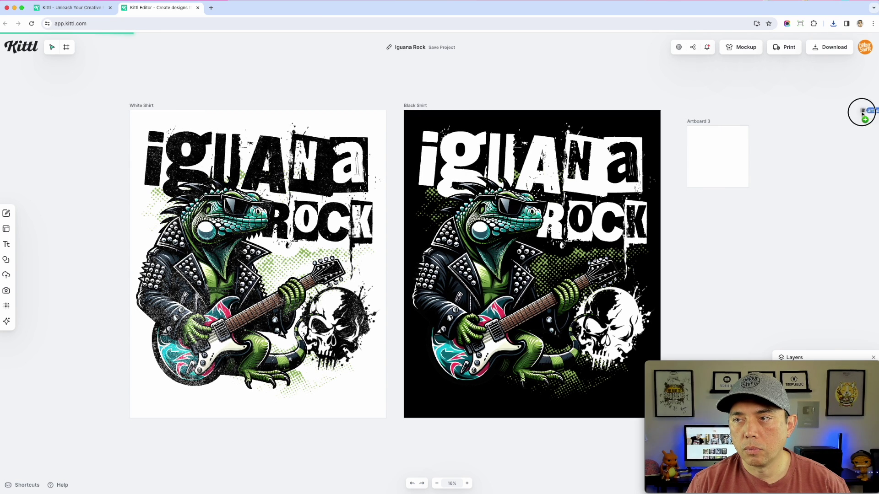
Place the downloaded shirt mockup image in Artboard 3, enlarged to fill it.
click(730, 143)
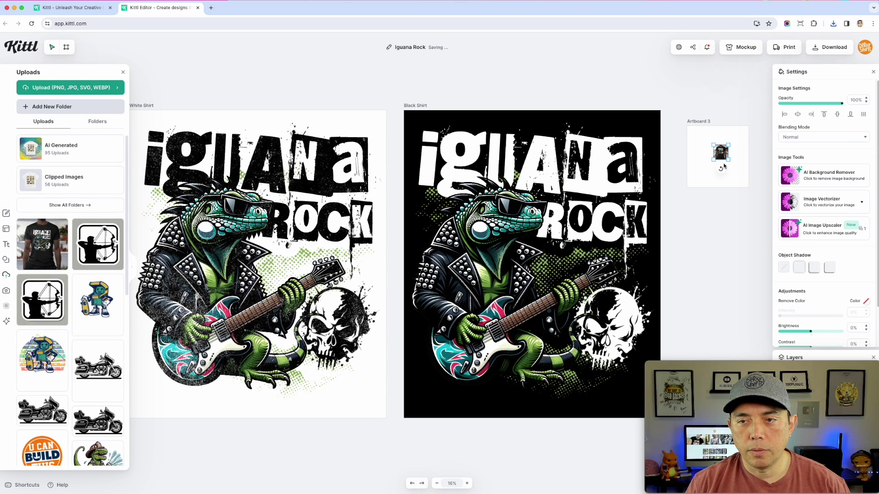
drag(727, 159, 758, 187)
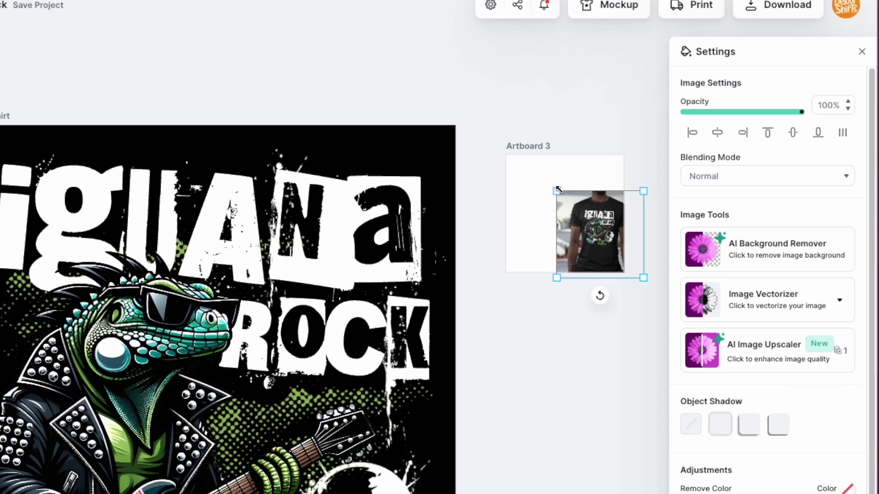
drag(714, 143, 693, 129)
drag(515, 160, 710, 143)
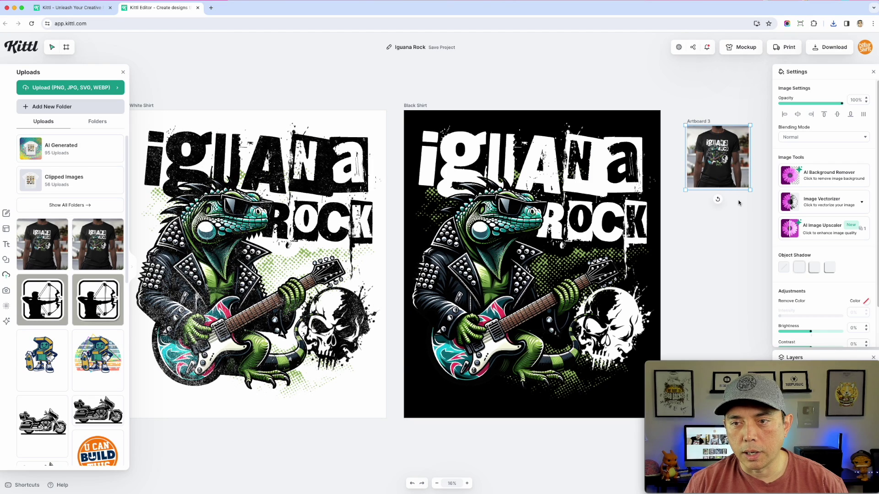
click(739, 203)
Rename Artboard 3 to 'Mockup'.
scroll(767, 172, up, 5)
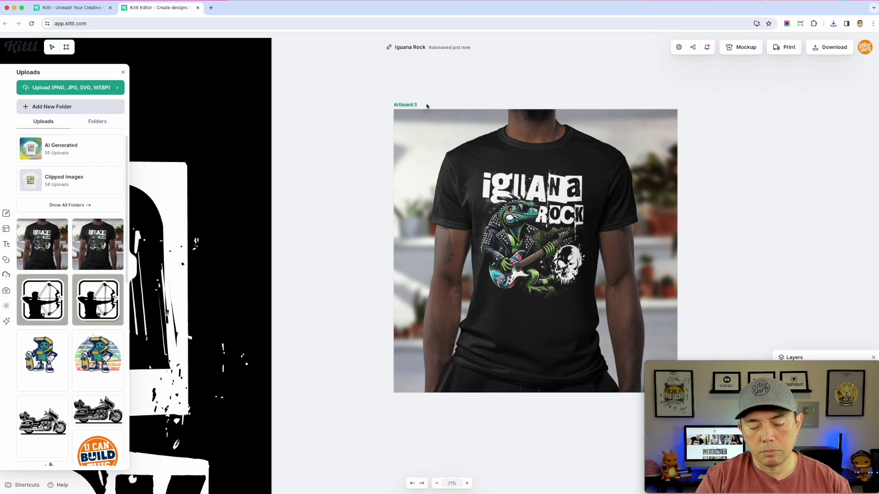
text(Mockup)
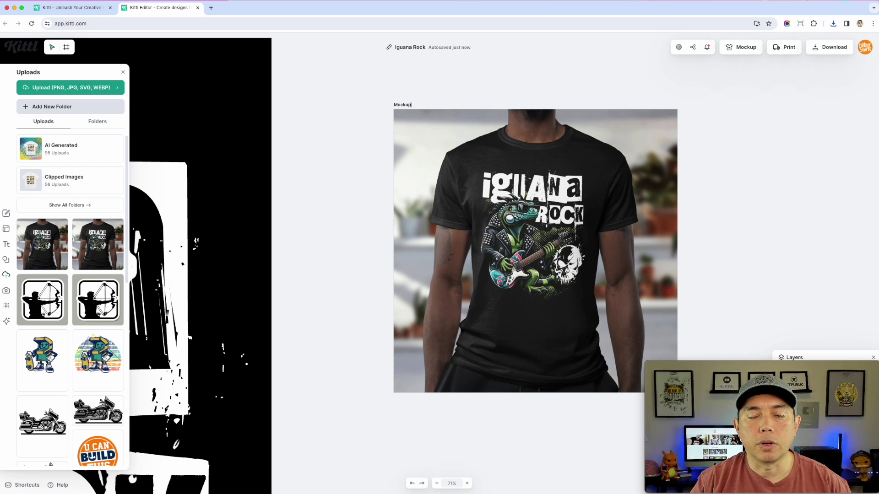
key(Return)
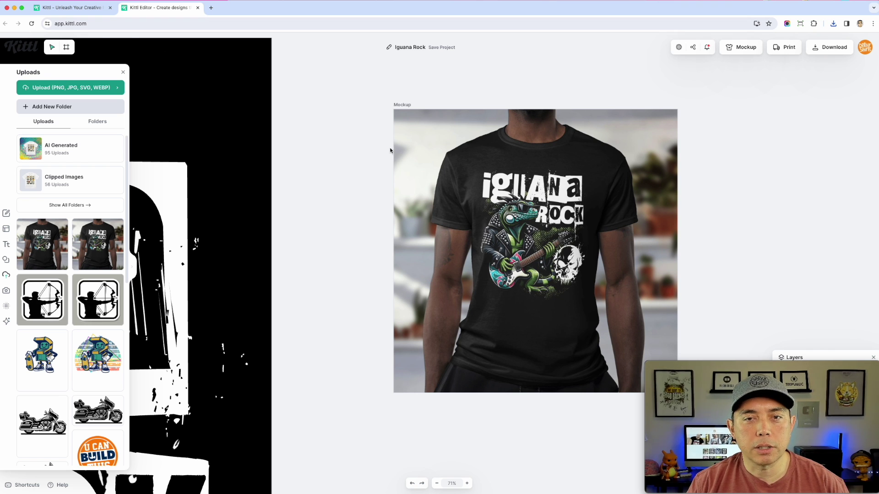
scroll(427, 181, down, 5)
Browse the template library to the Social > Promotional templates.
scroll(427, 180, down, 3)
scroll(427, 180, up, 8)
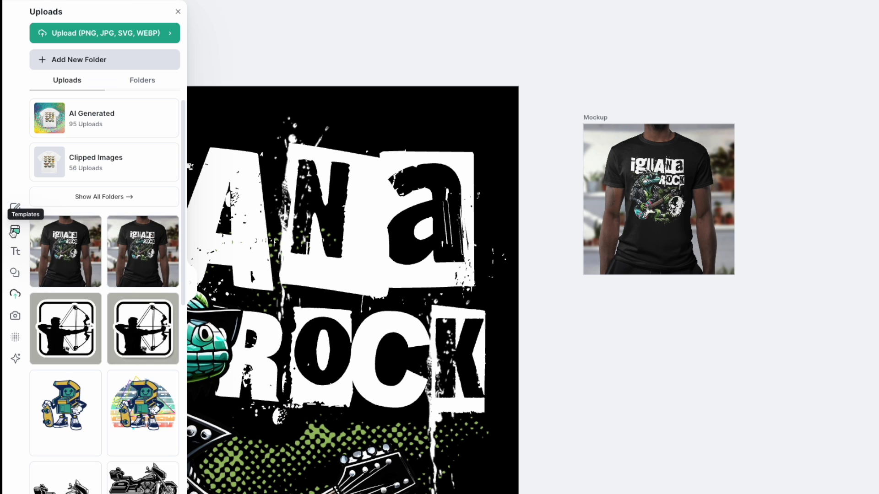
click(6, 229)
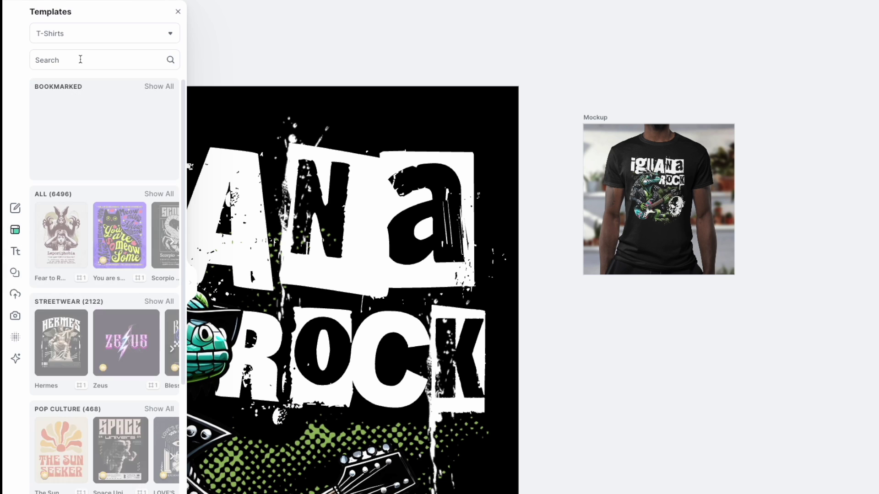
click(86, 34)
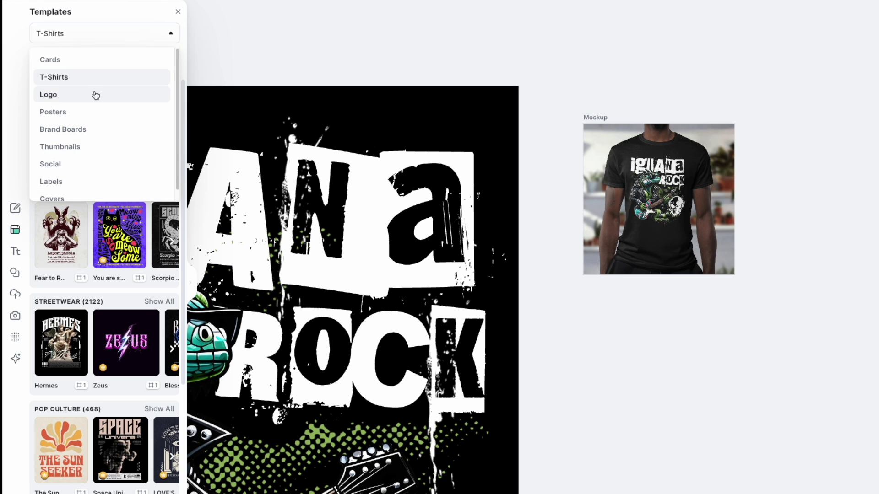
scroll(94, 98, down, 1)
click(69, 164)
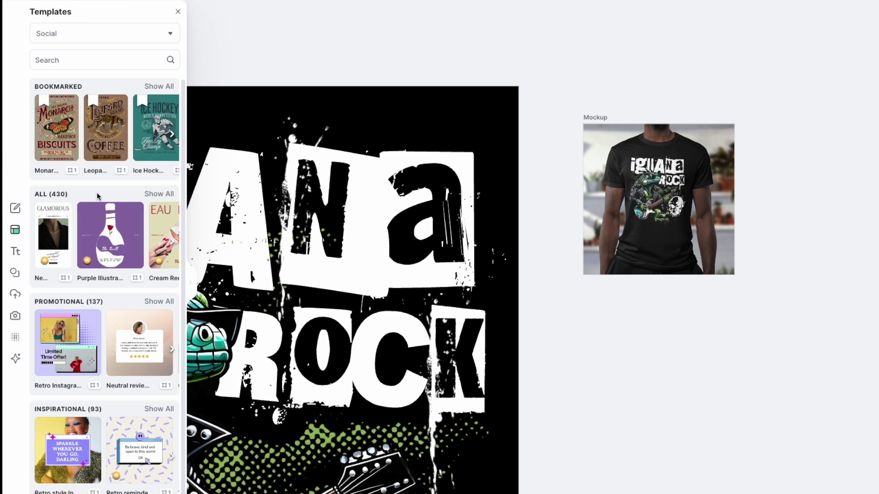
scroll(98, 194, down, 2)
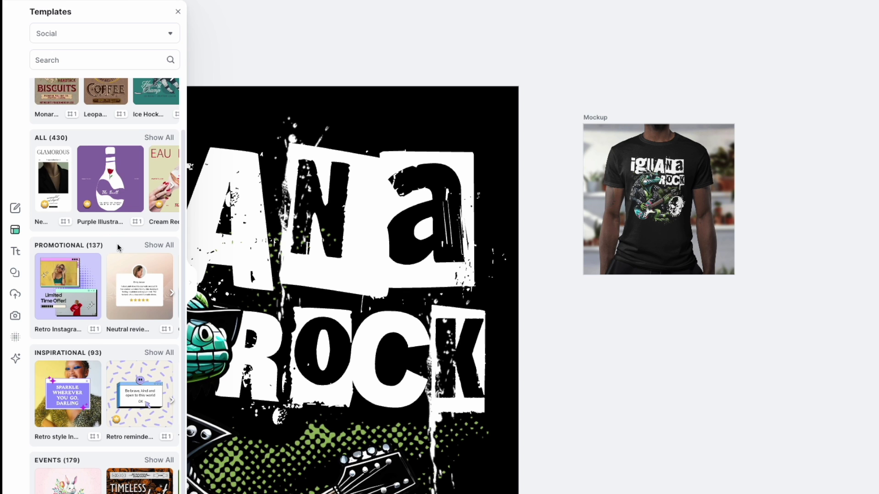
click(160, 246)
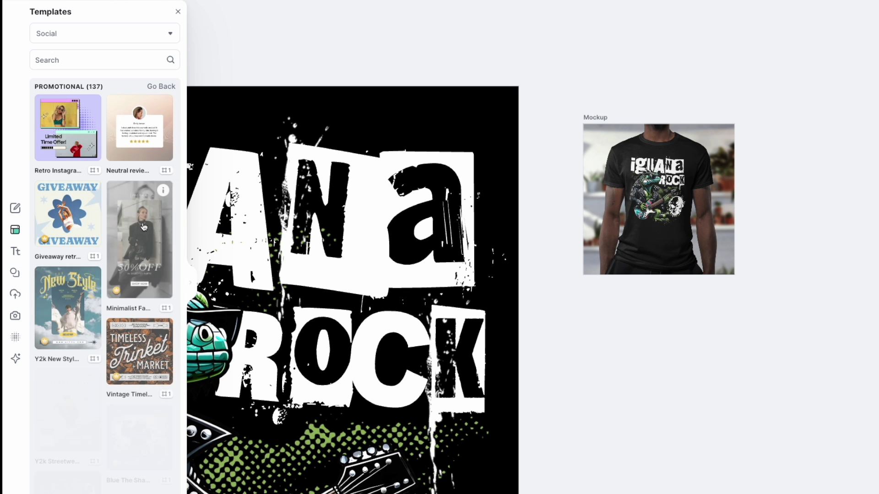
Add the Streetwear Weekend Sale template to the current project.
scroll(141, 358, down, 1)
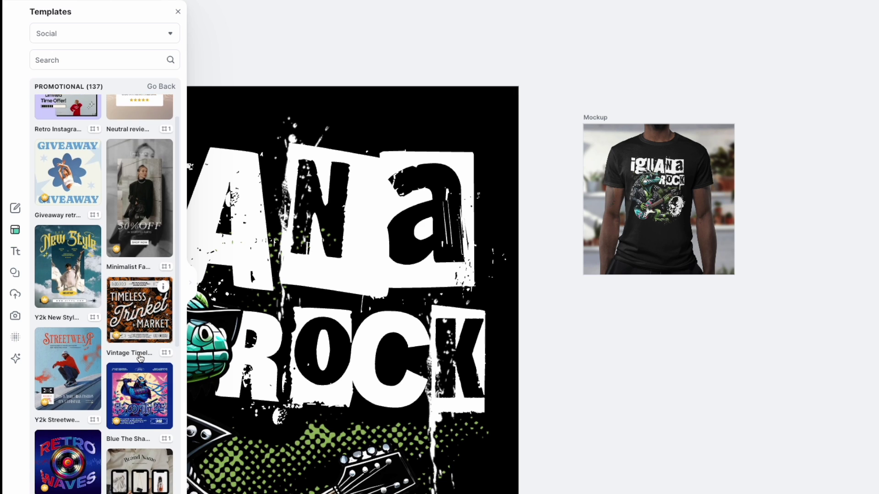
scroll(140, 358, down, 2)
scroll(141, 358, down, 2)
scroll(140, 358, down, 2)
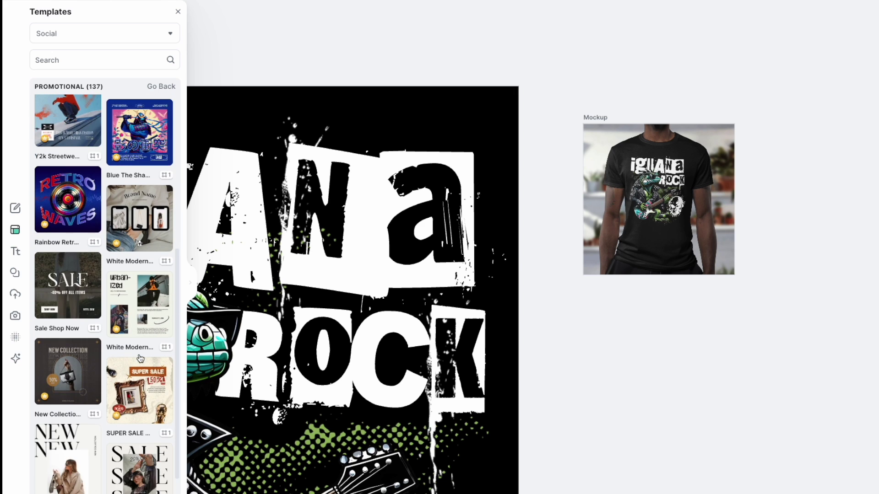
scroll(140, 358, down, 2)
scroll(141, 358, down, 1)
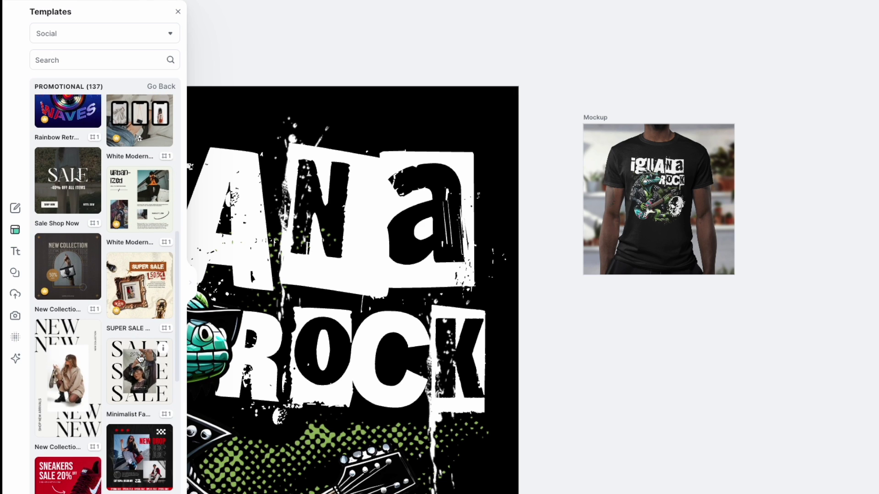
scroll(141, 358, down, 10)
scroll(135, 302, down, 5)
click(136, 241)
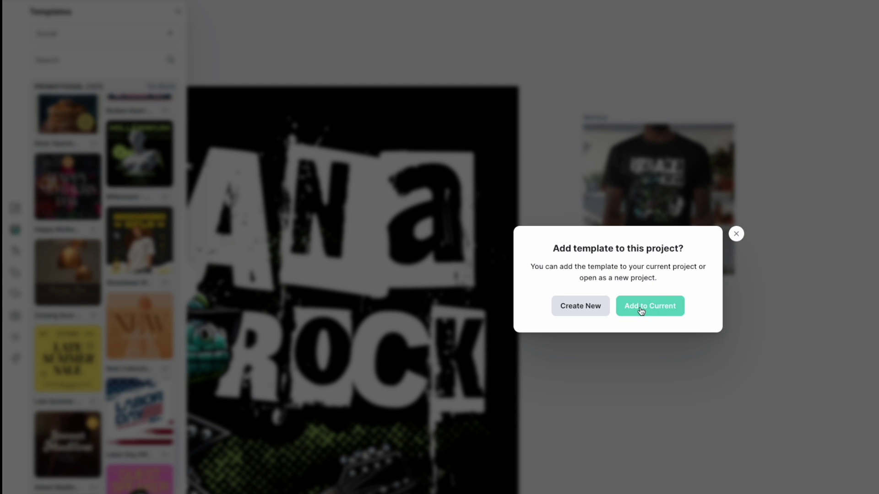
click(641, 310)
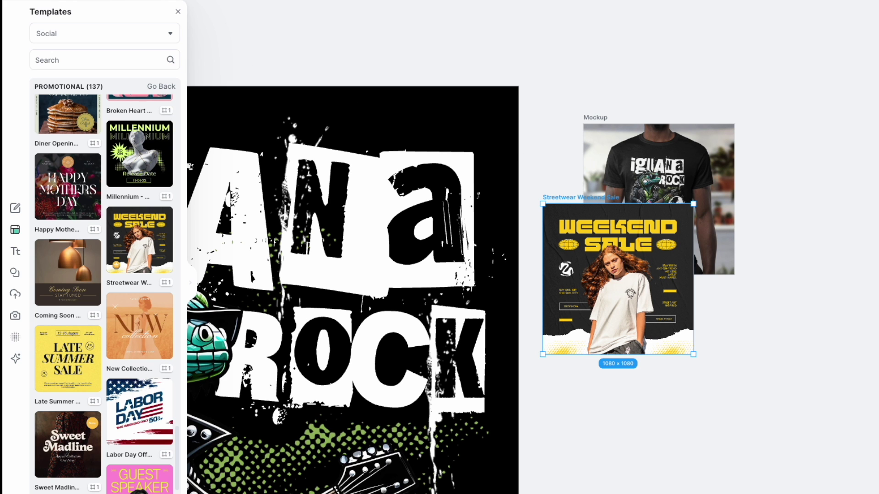
Move the model photo out of the Streetwear Weekend Sale template.
drag(575, 198, 615, 285)
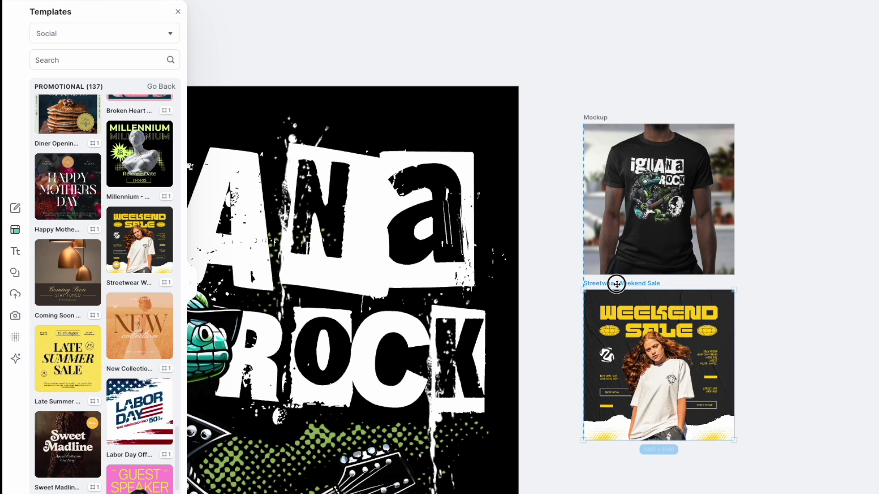
scroll(870, 315, down, 5)
scroll(870, 315, up, 5)
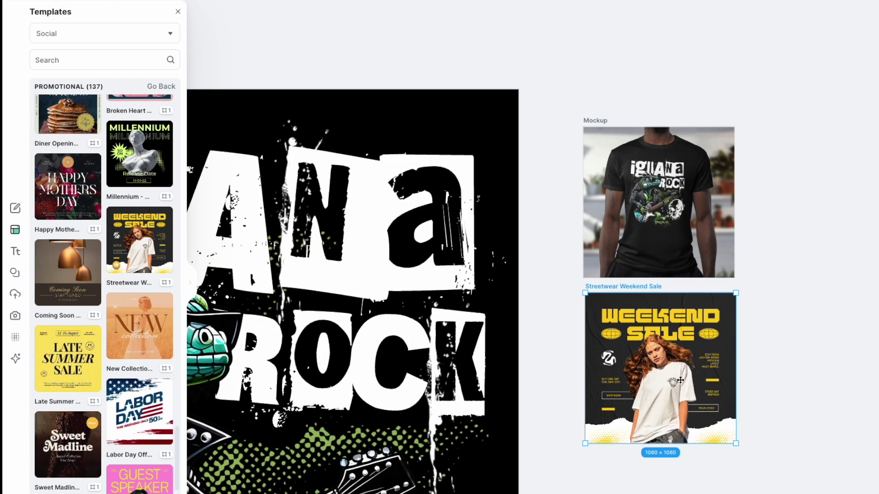
scroll(681, 382, up, 3)
scroll(681, 381, up, 3)
scroll(681, 381, up, 2)
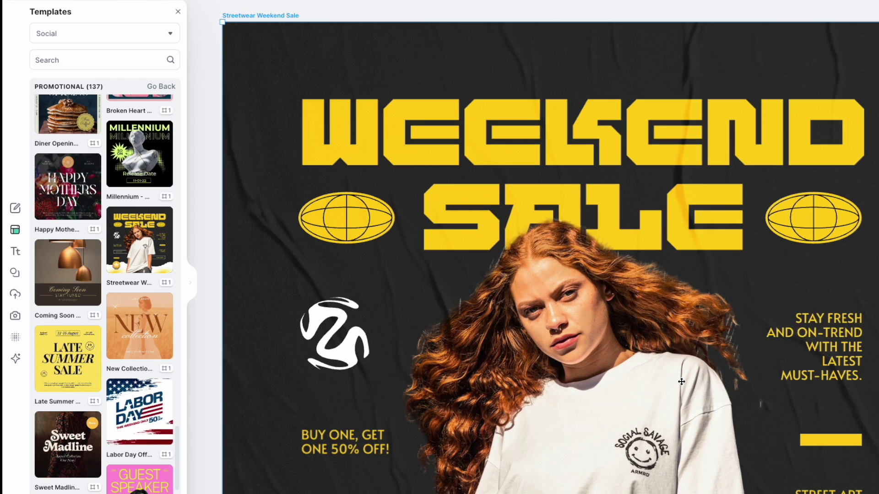
scroll(681, 381, up, 2)
scroll(681, 381, up, 2)
scroll(681, 381, down, 2)
scroll(681, 381, down, 5)
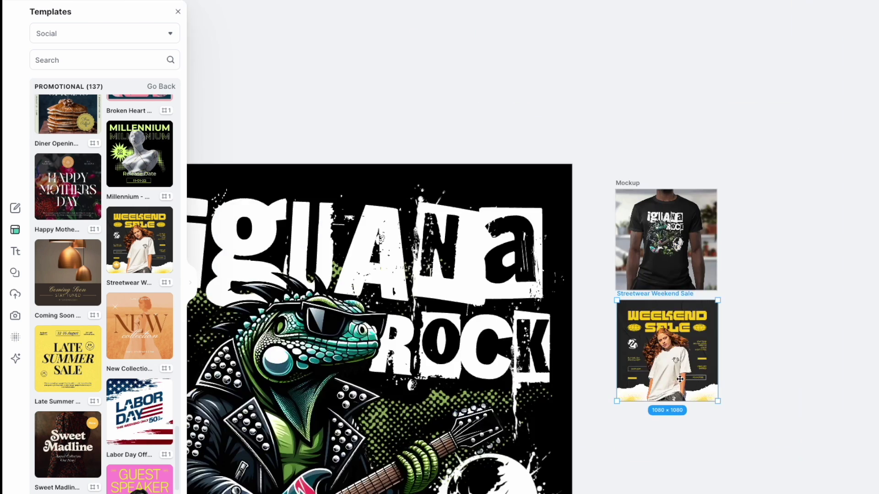
scroll(662, 335, up, 2)
drag(663, 336, 665, 338)
scroll(725, 243, up, 1)
scroll(687, 174, down, 1)
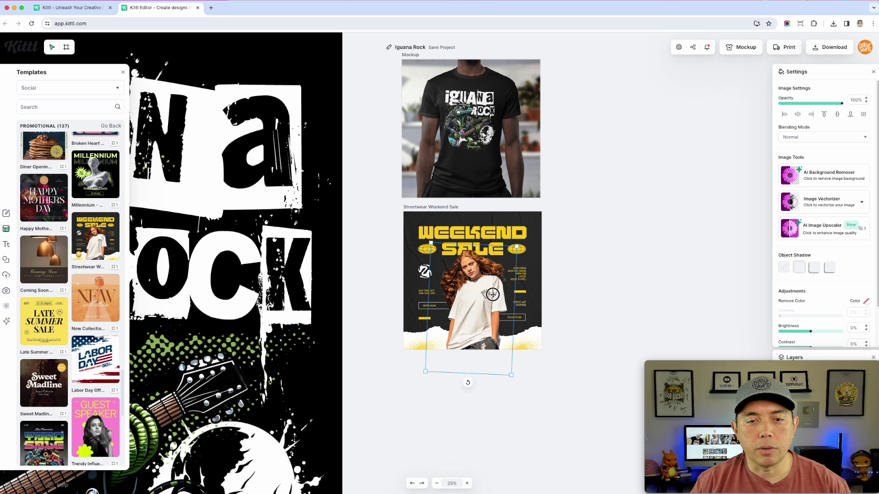
key(super+z)
Place the iguana shirt mockup behind the sale text and raise the WEEKEND SALE heading.
drag(488, 147, 480, 281)
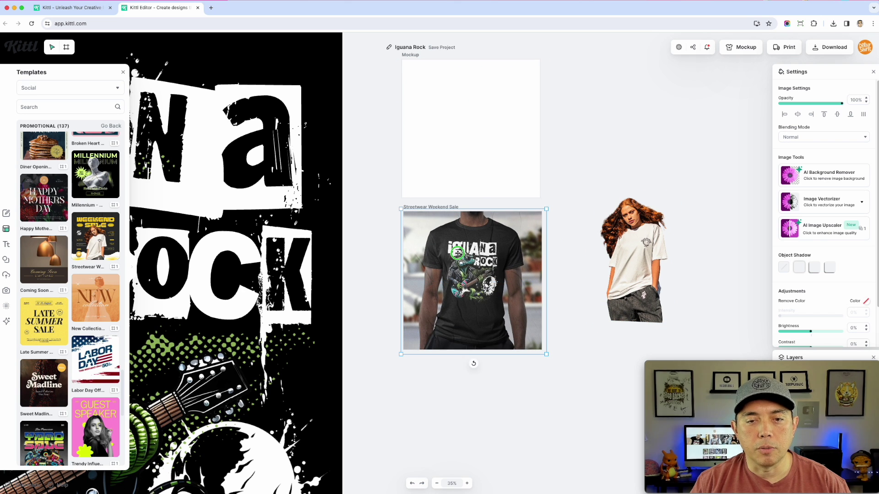
right_click(458, 254)
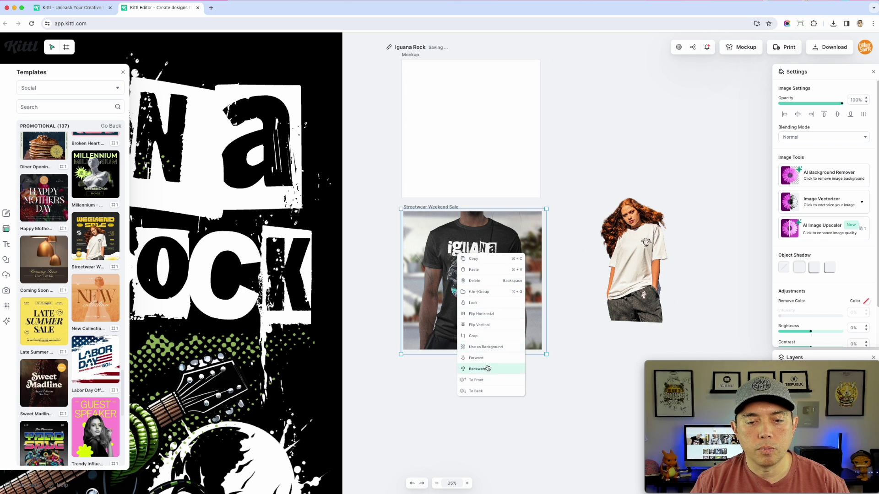
click(486, 391)
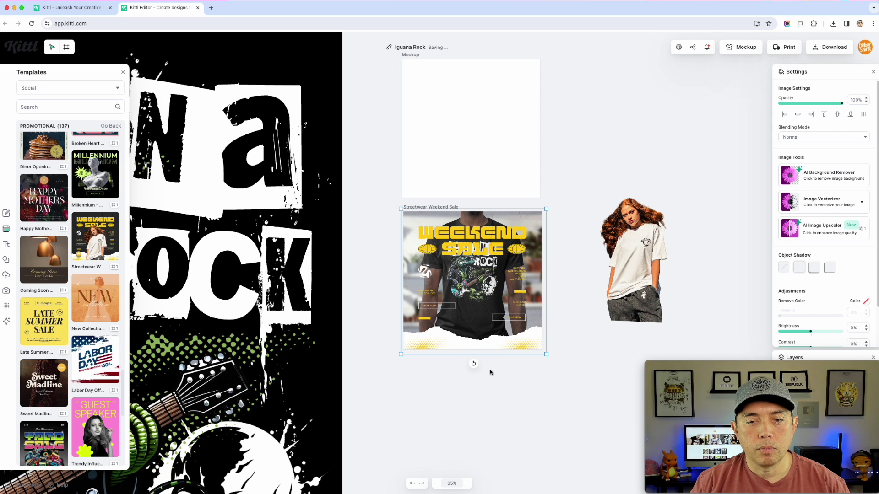
click(571, 209)
scroll(531, 319, up, 5)
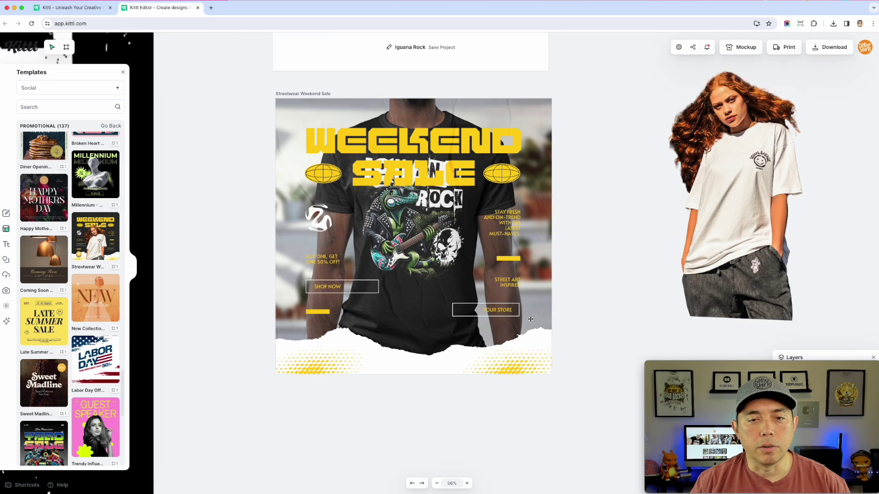
drag(379, 96, 378, 62)
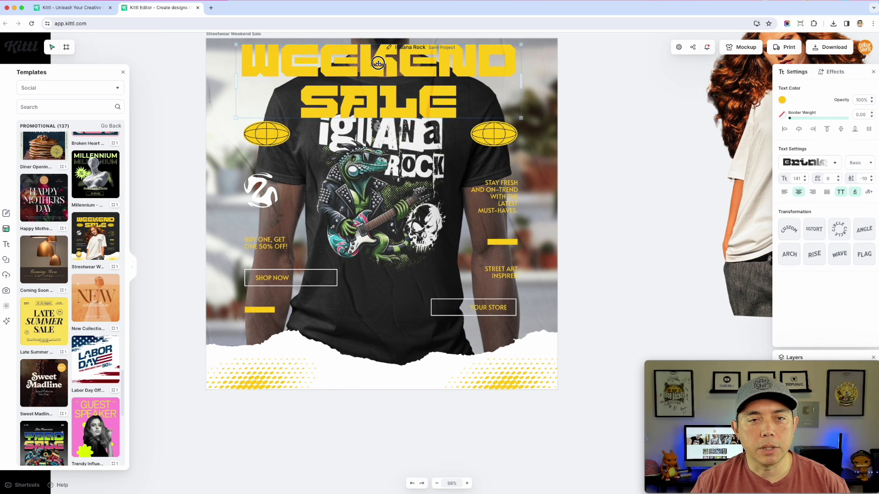
Delete the empty Mockup artboard and move the Streetwear sale artboard up beside the shirt artboards.
scroll(430, 133, down, 5)
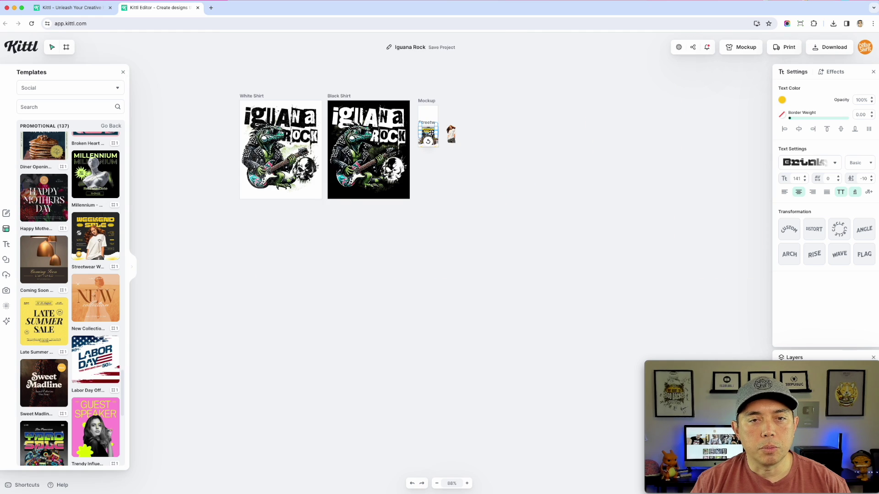
scroll(430, 132, up, 5)
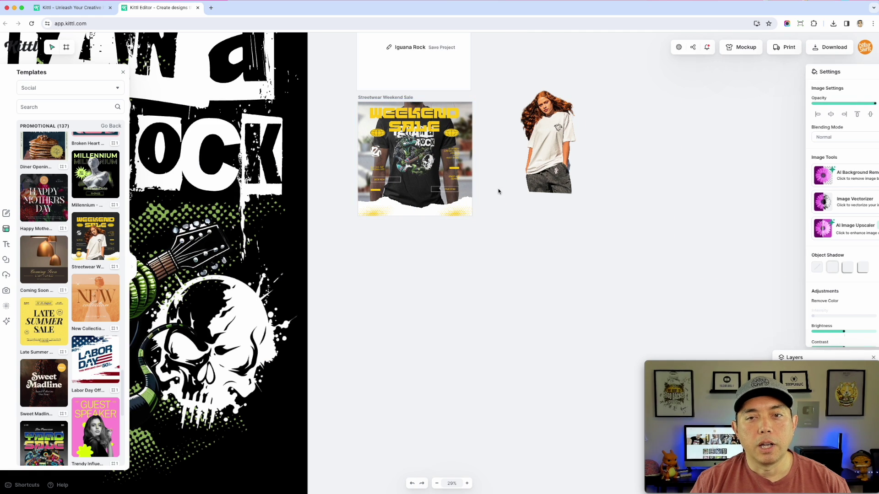
scroll(498, 191, up, 2)
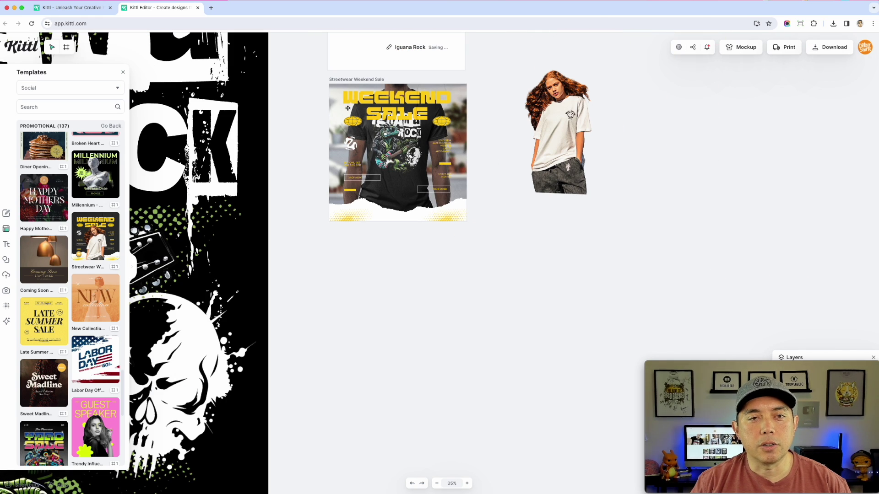
scroll(403, 195, down, 3)
scroll(403, 195, down, 2)
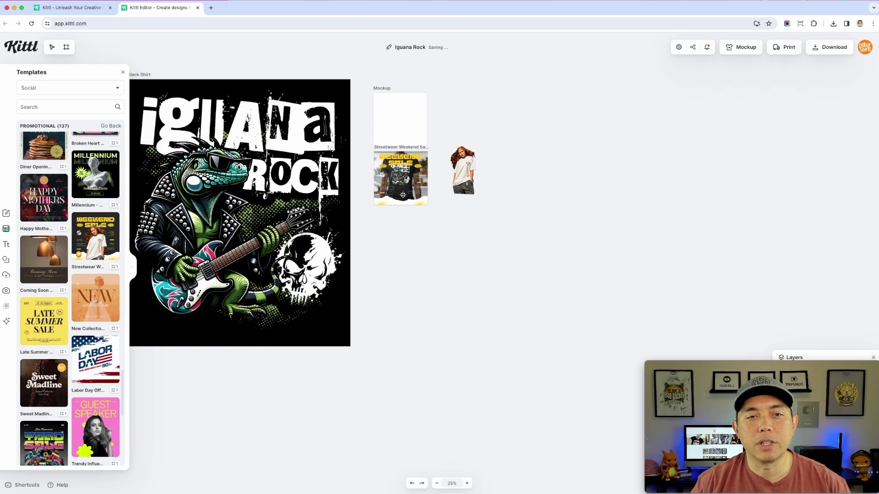
scroll(403, 195, down, 3)
scroll(453, 133, left, 3)
scroll(492, 138, left, 3)
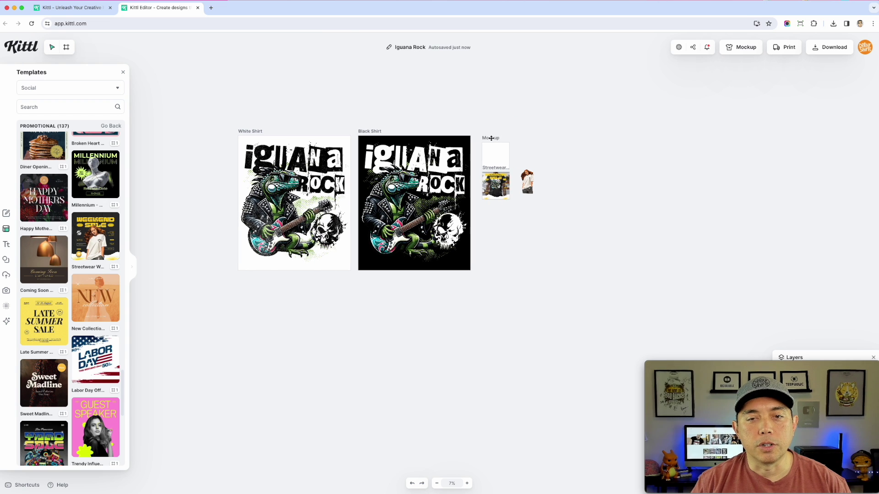
click(492, 138)
key(Delete)
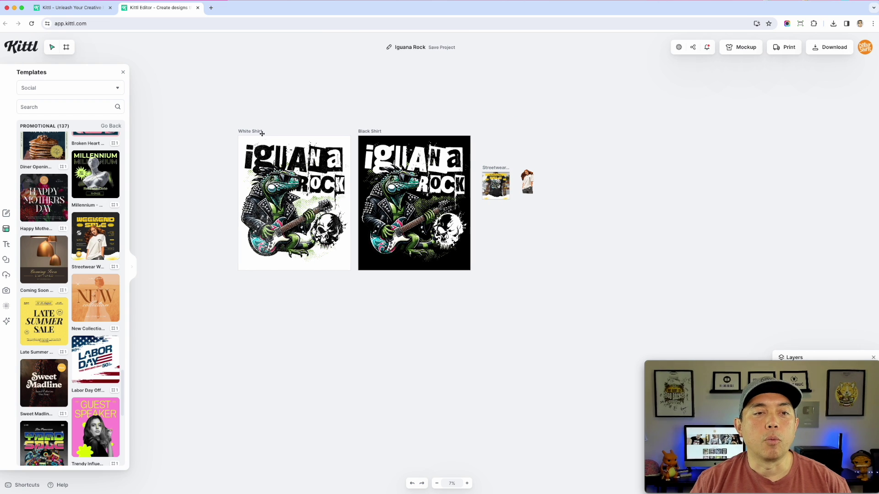
drag(492, 168, 489, 139)
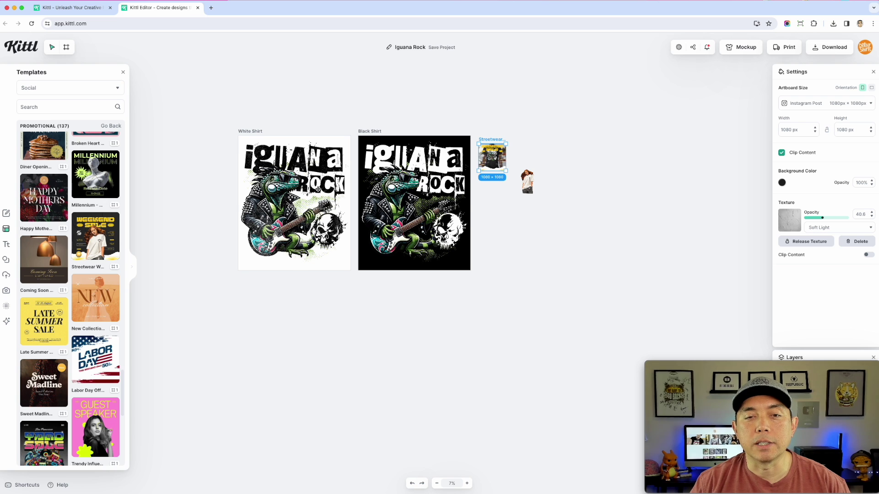
scroll(318, 189, up, 3)
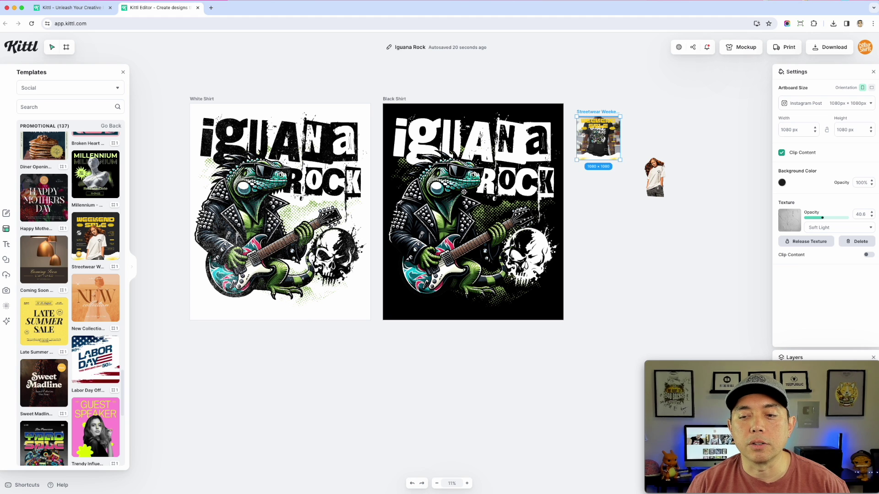
Rename the Streetwear Weekend Sale artboard to 'Social media' and hide the Layers panel.
mouse_move(729, 368)
drag(728, 368, 503, 371)
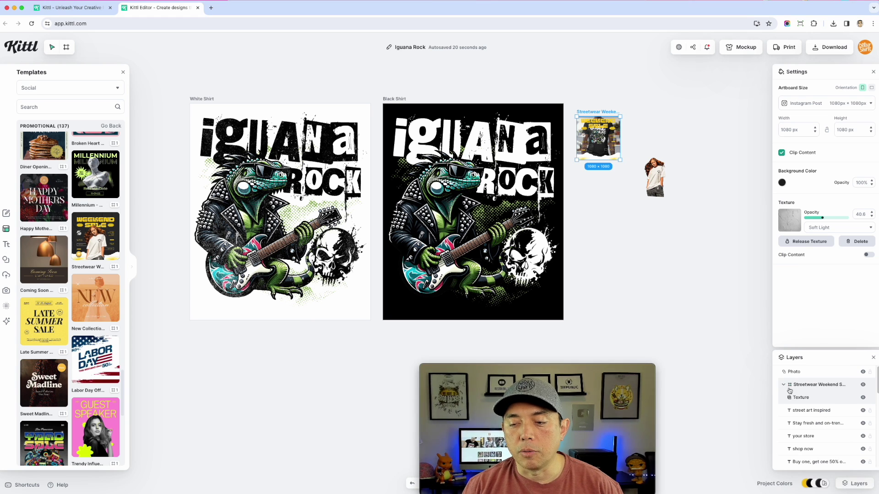
click(859, 483)
click(859, 484)
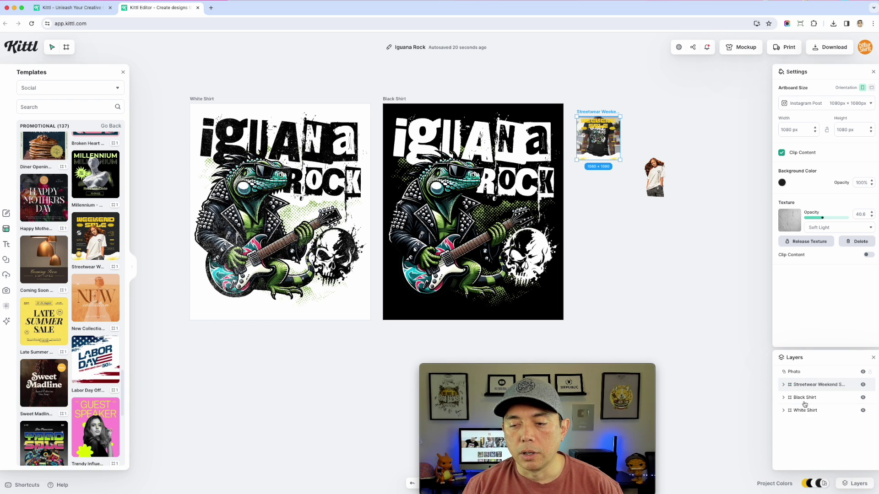
double_click(802, 385)
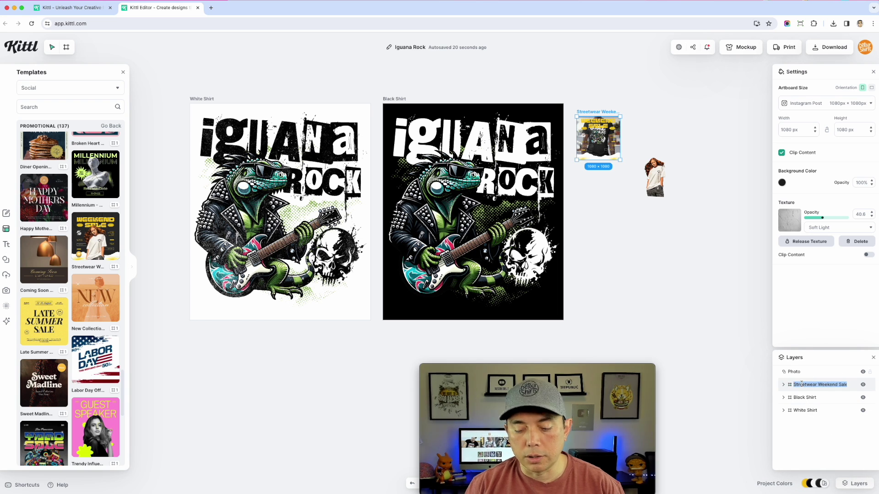
text(Sc)
text(cial me)
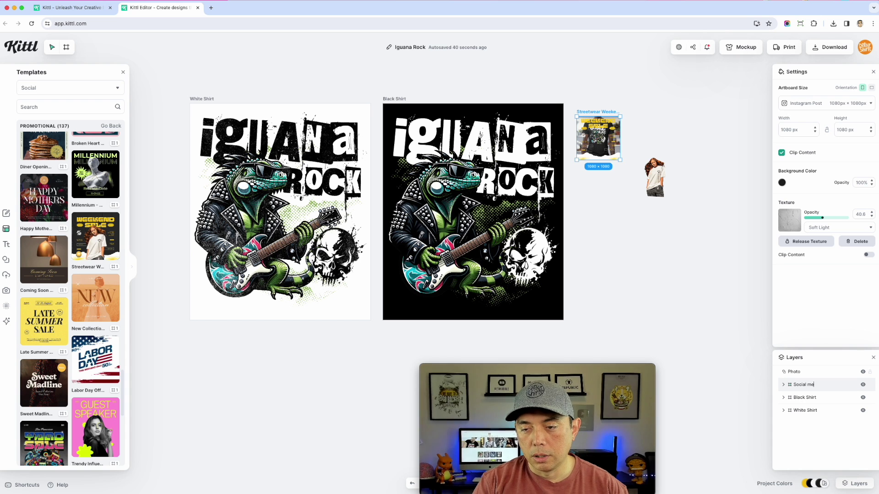
text(dia)
key(Return)
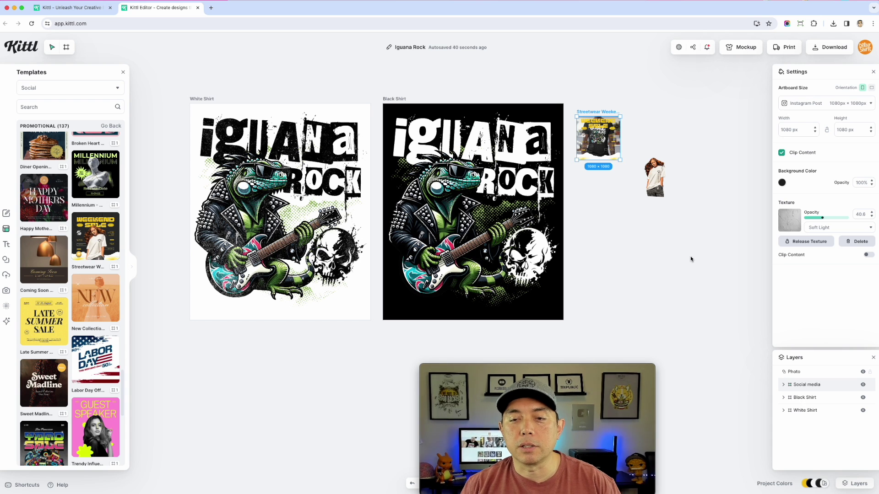
click(696, 304)
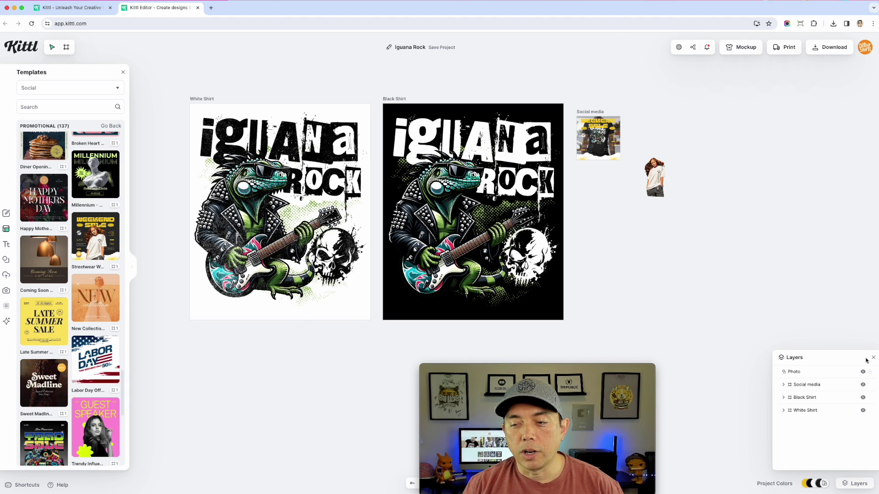
key(l)
drag(592, 368, 819, 366)
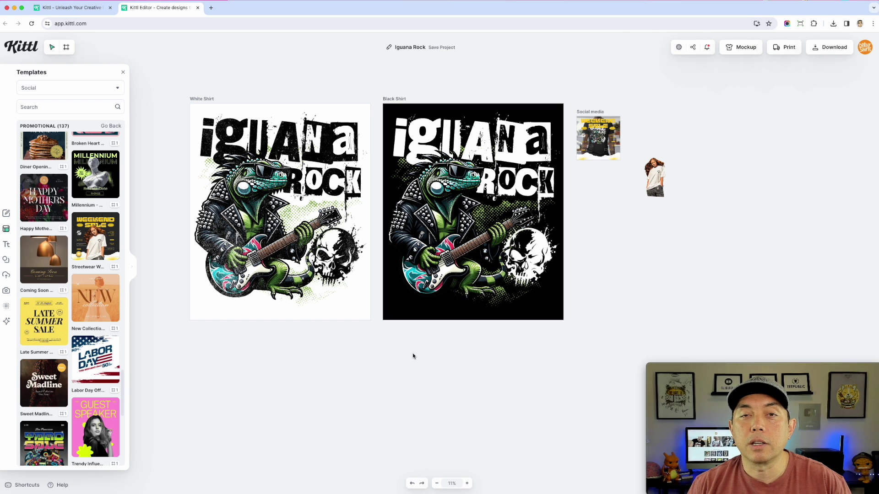
Open The Hiking Elf project from My Projects and reposition Artboard 1 on the canvas.
scroll(423, 348, down, 1)
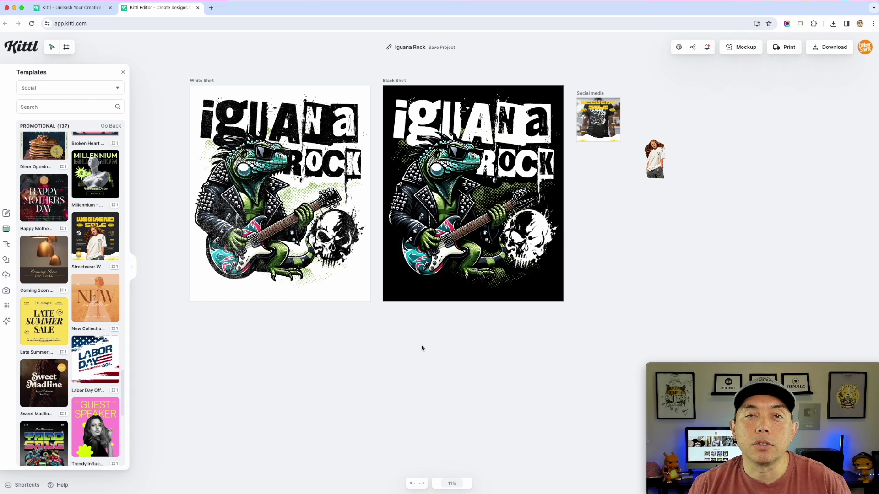
scroll(422, 348, down, 1)
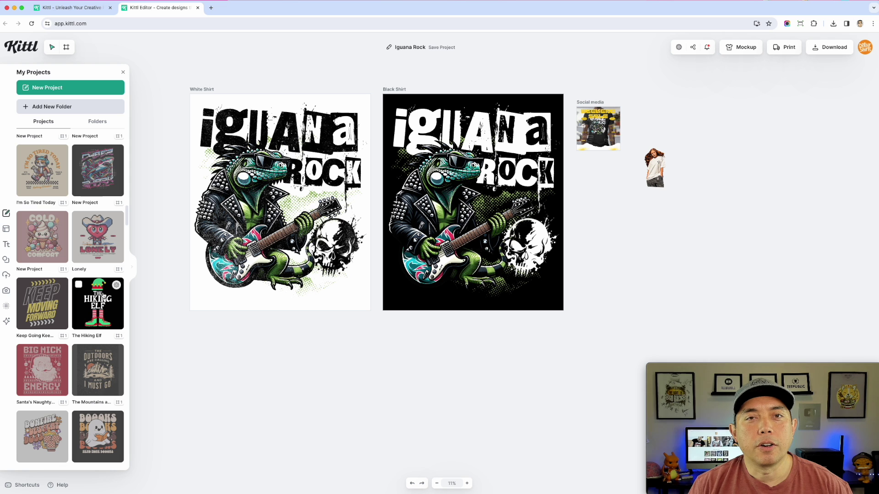
click(103, 299)
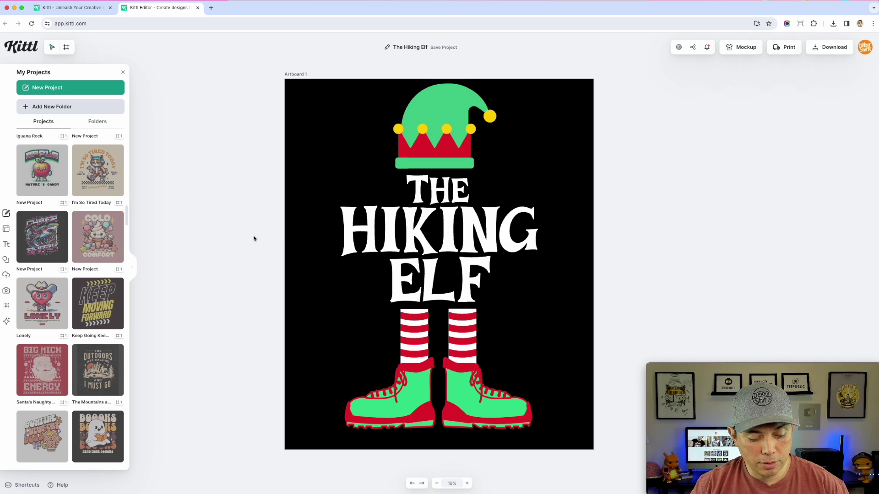
scroll(253, 238, down, 5)
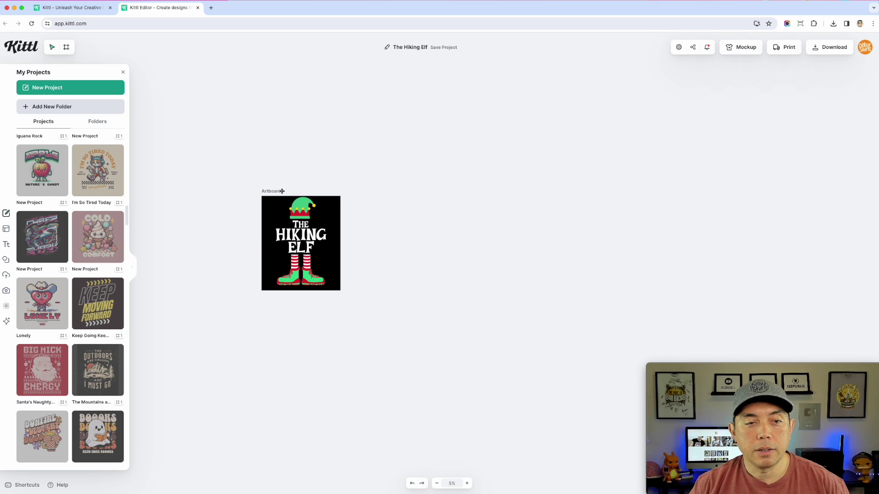
mouse_move(281, 191)
mouse_down()
mouse_move(209, 129)
mouse_move(535, 126)
mouse_up()
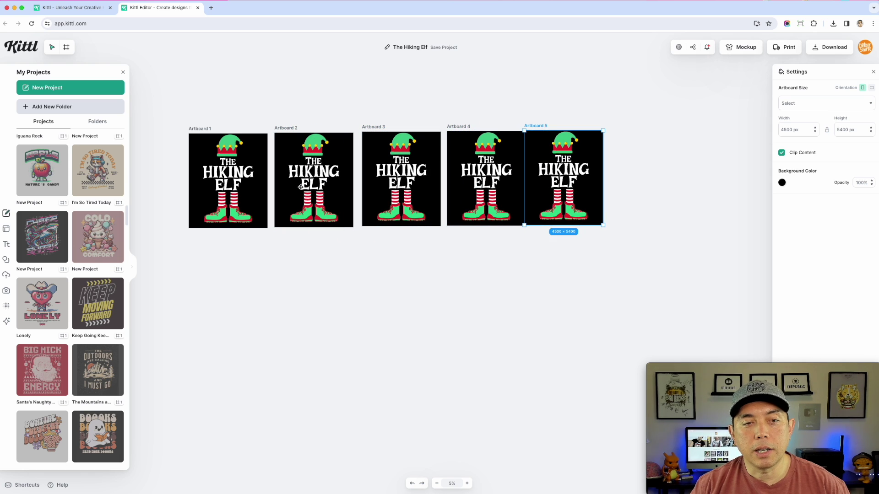
Replace HIKING with COOKING on Artboard 2 and PLAYFUL on Artboard 3.
click(317, 172)
double_click(317, 172)
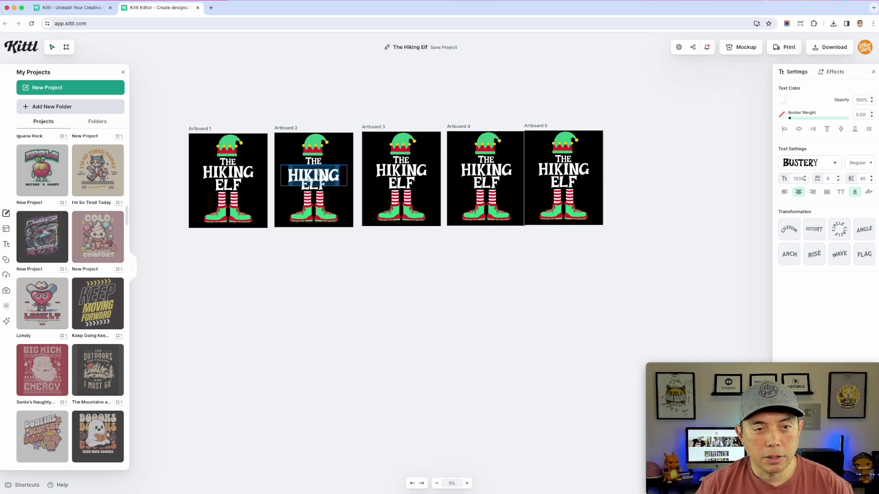
text(COOKING)
click(443, 179)
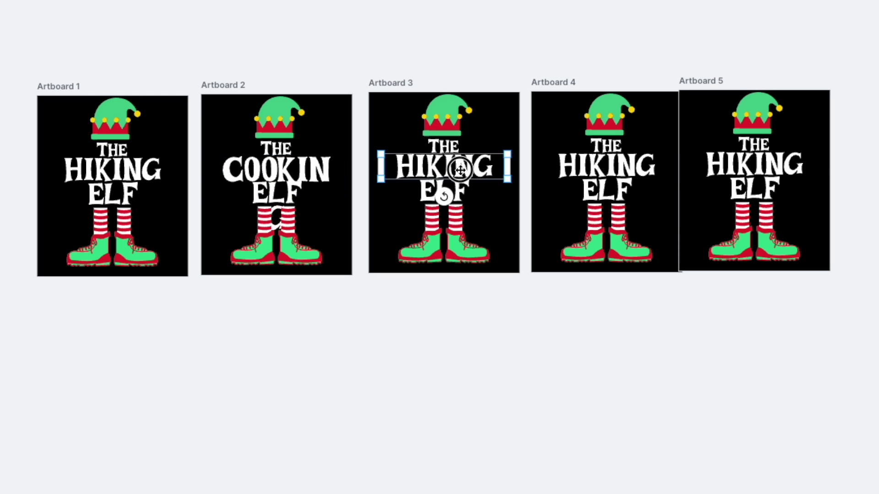
double_click(451, 168)
double_click(461, 168)
text(P)
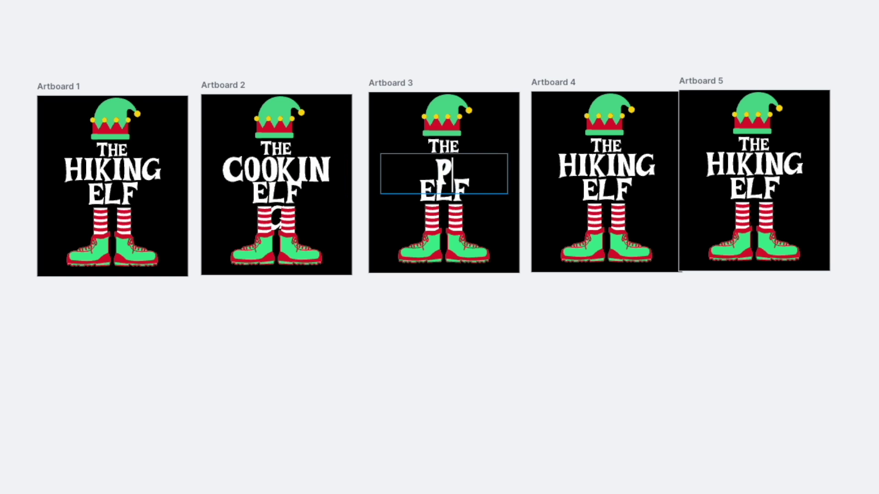
text(LAYFUL)
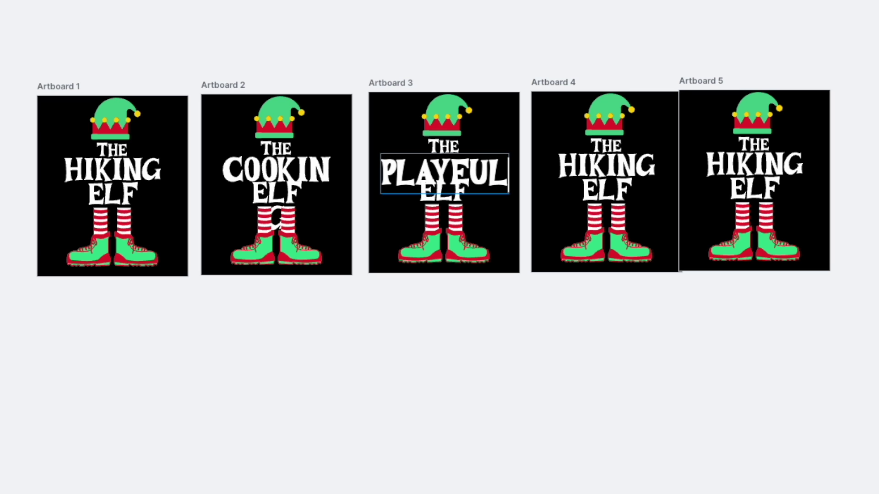
Replace HIKING with HUNGRY on Artboard 4's title.
click(612, 161)
double_click(616, 159)
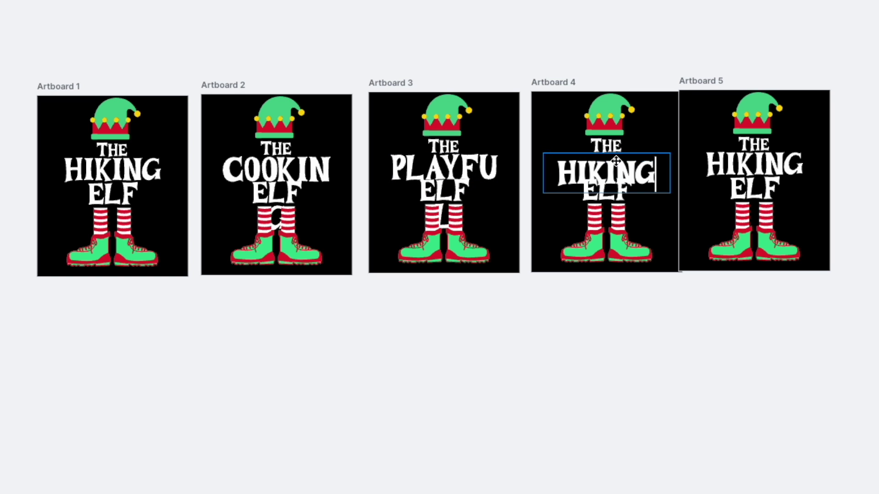
double_click(617, 165)
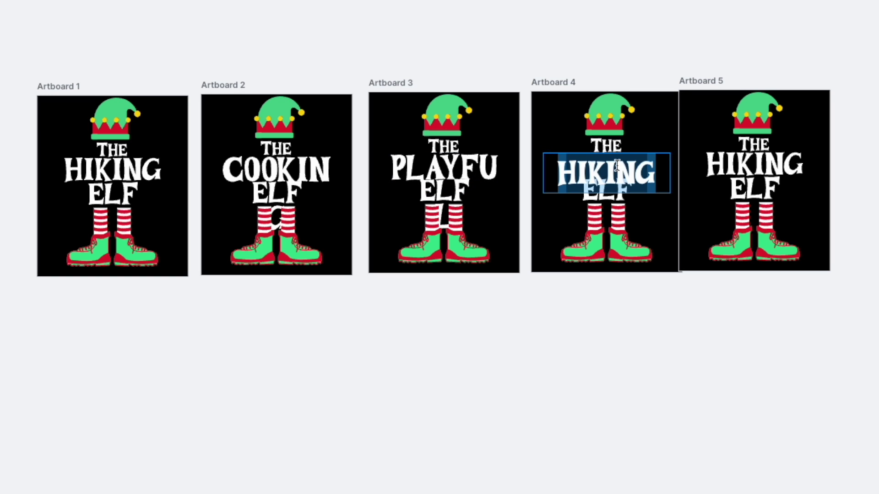
text(HUNGR)
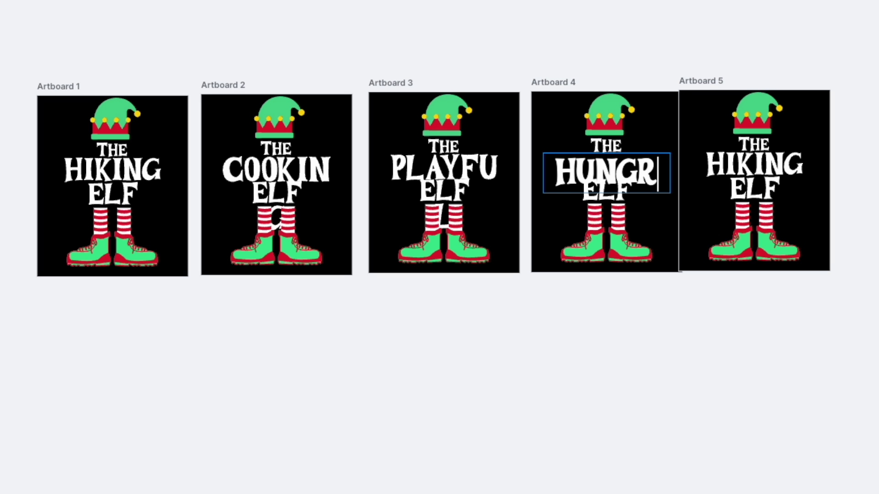
text(Y)
key(Escape)
Widen the PLAYFUL and COOKING text boxes so each word fits on one line.
click(488, 161)
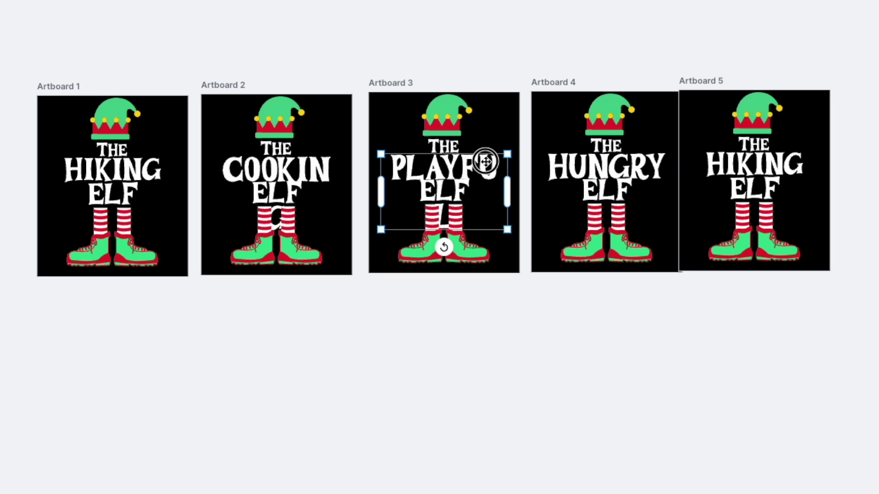
mouse_move(510, 187)
mouse_down()
mouse_move(537, 183)
mouse_move(487, 165)
mouse_up()
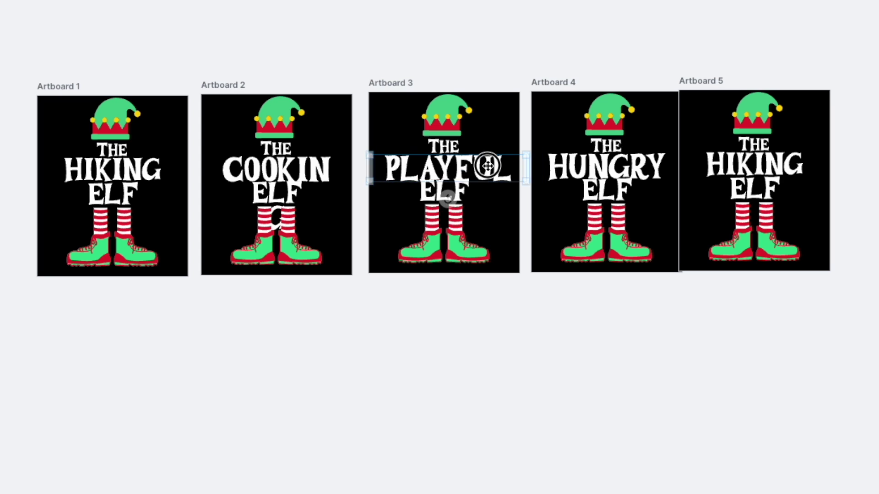
click(630, 168)
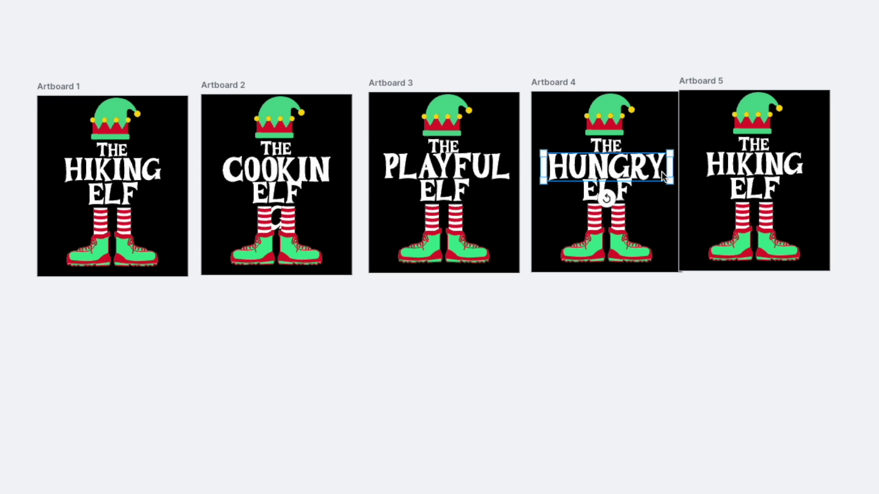
click(306, 167)
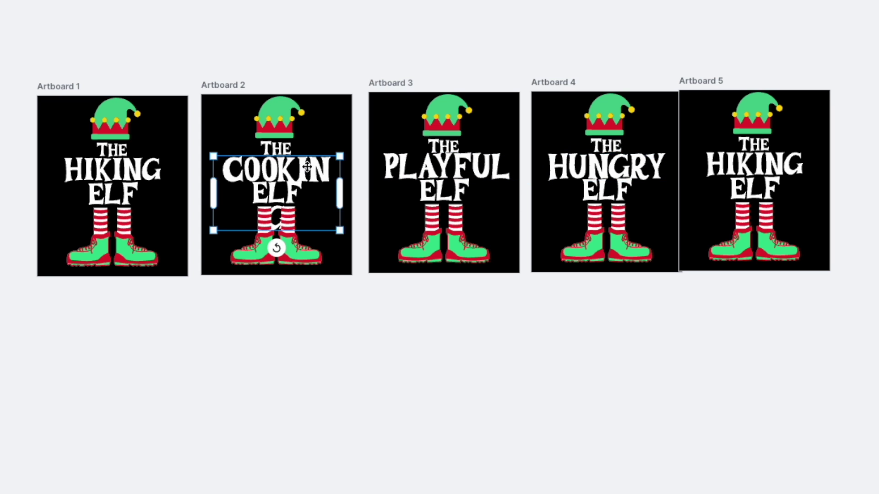
mouse_move(341, 187)
mouse_down()
mouse_move(362, 176)
mouse_move(322, 171)
mouse_up()
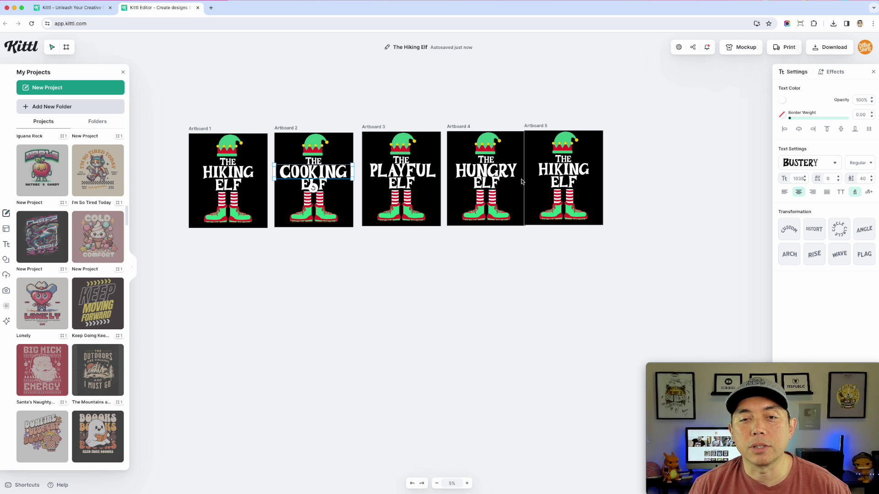
click(534, 125)
scroll(226, 186, up, 3)
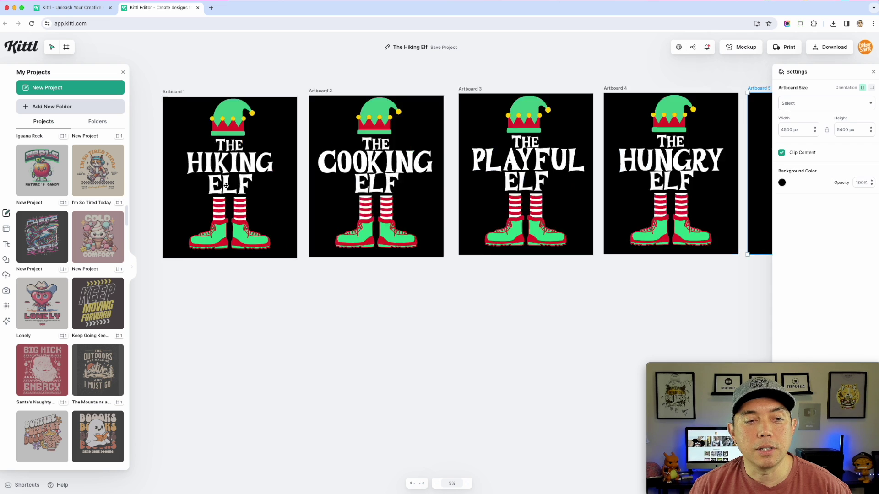
scroll(226, 186, up, 3)
scroll(246, 183, down, 2)
scroll(652, 199, right, 5)
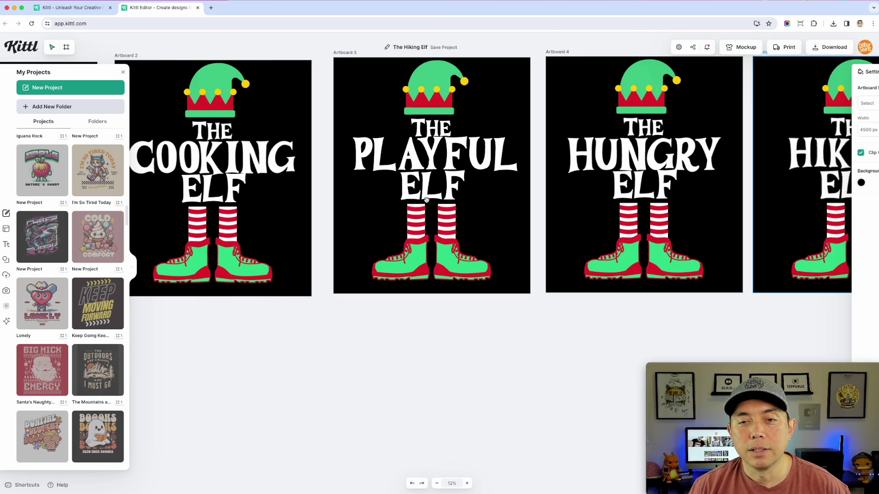
scroll(500, 206, right, 5)
scroll(451, 225, right, 3)
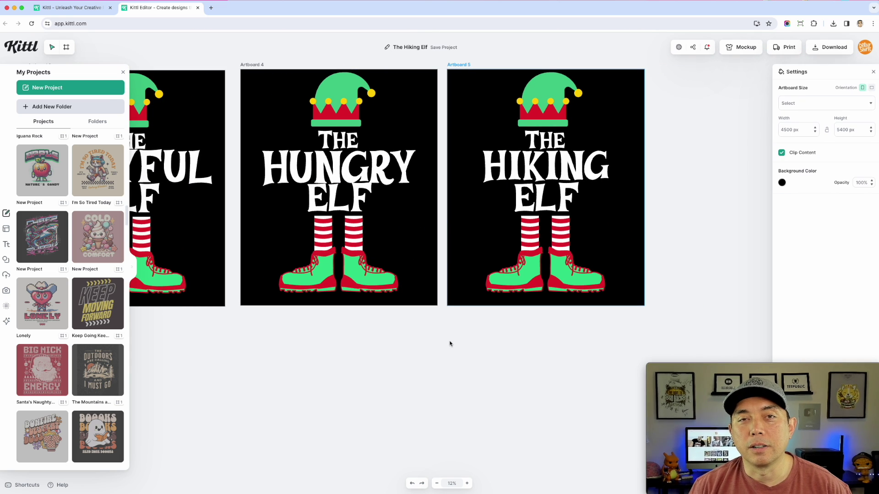
double_click(371, 171)
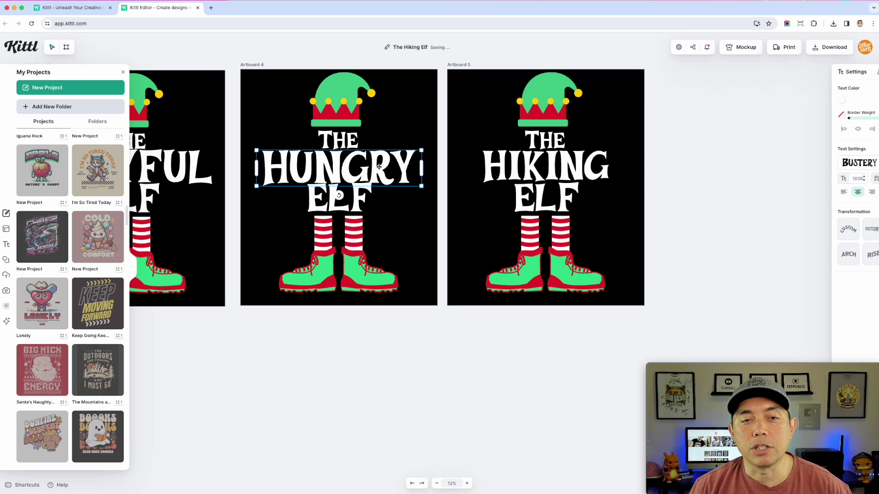
key(Escape)
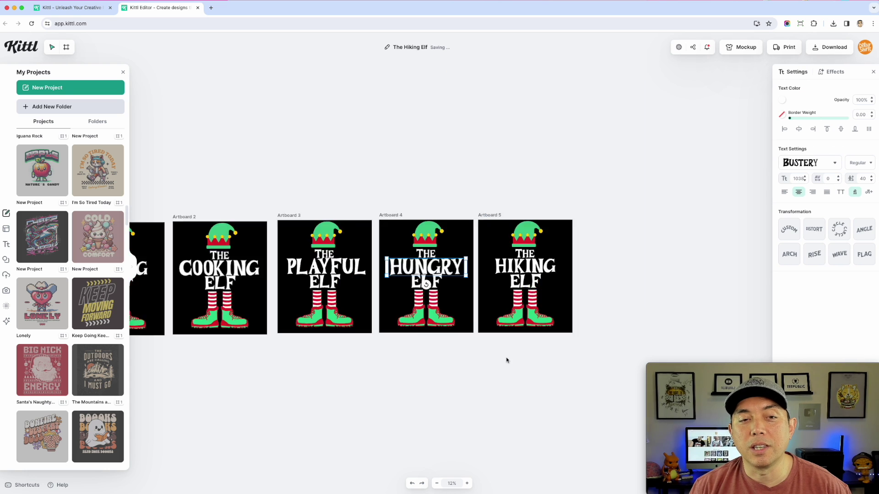
scroll(506, 360, down, 5)
scroll(506, 359, up, 3)
click(417, 195)
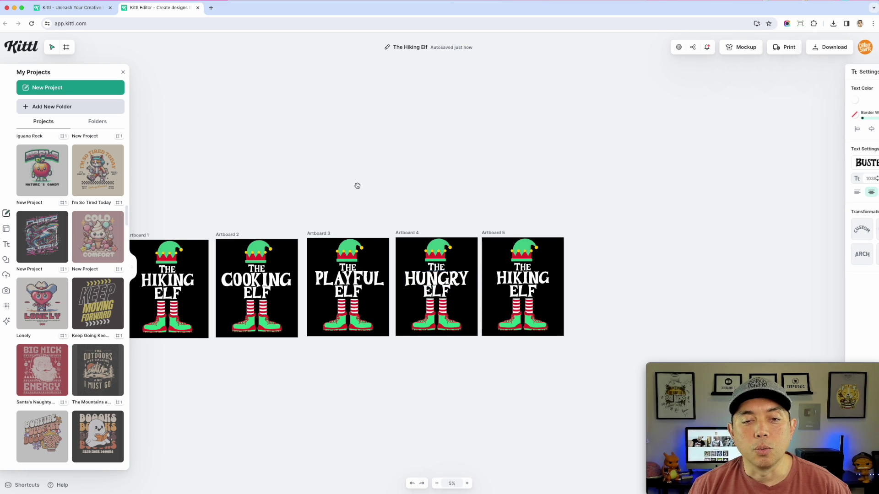